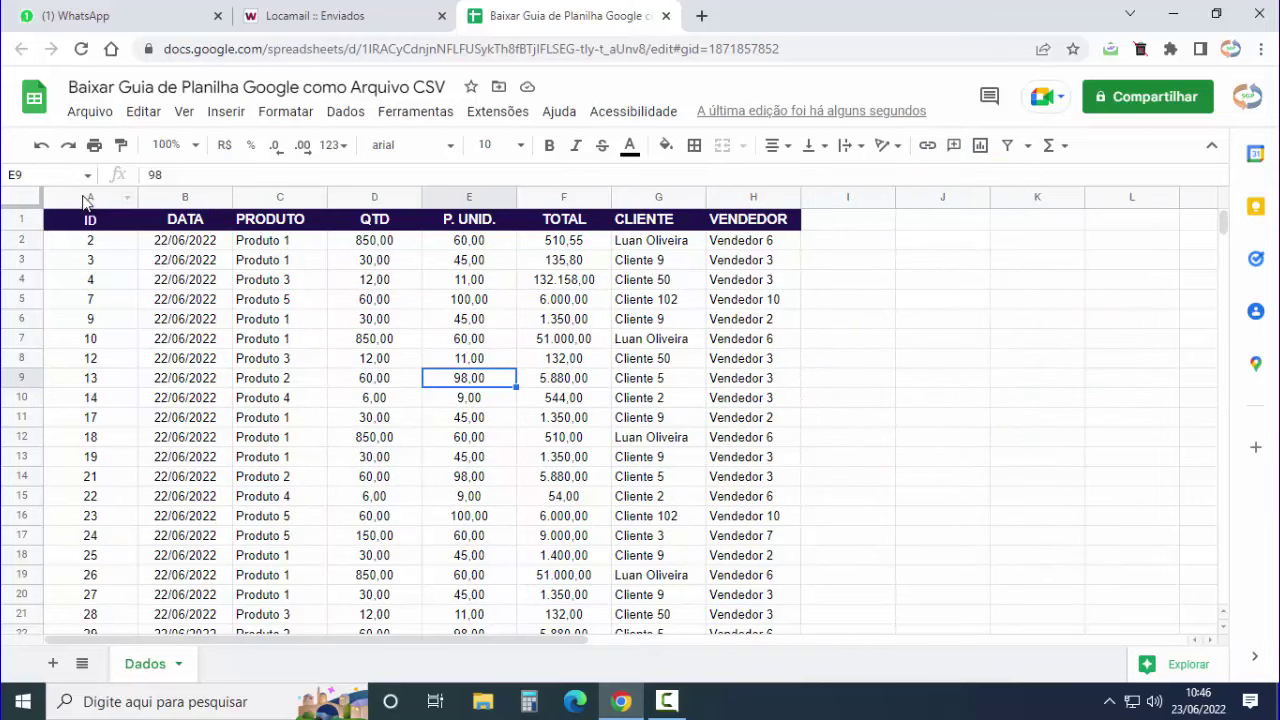
Format the DATA column (column B) as plain text
click(84, 198)
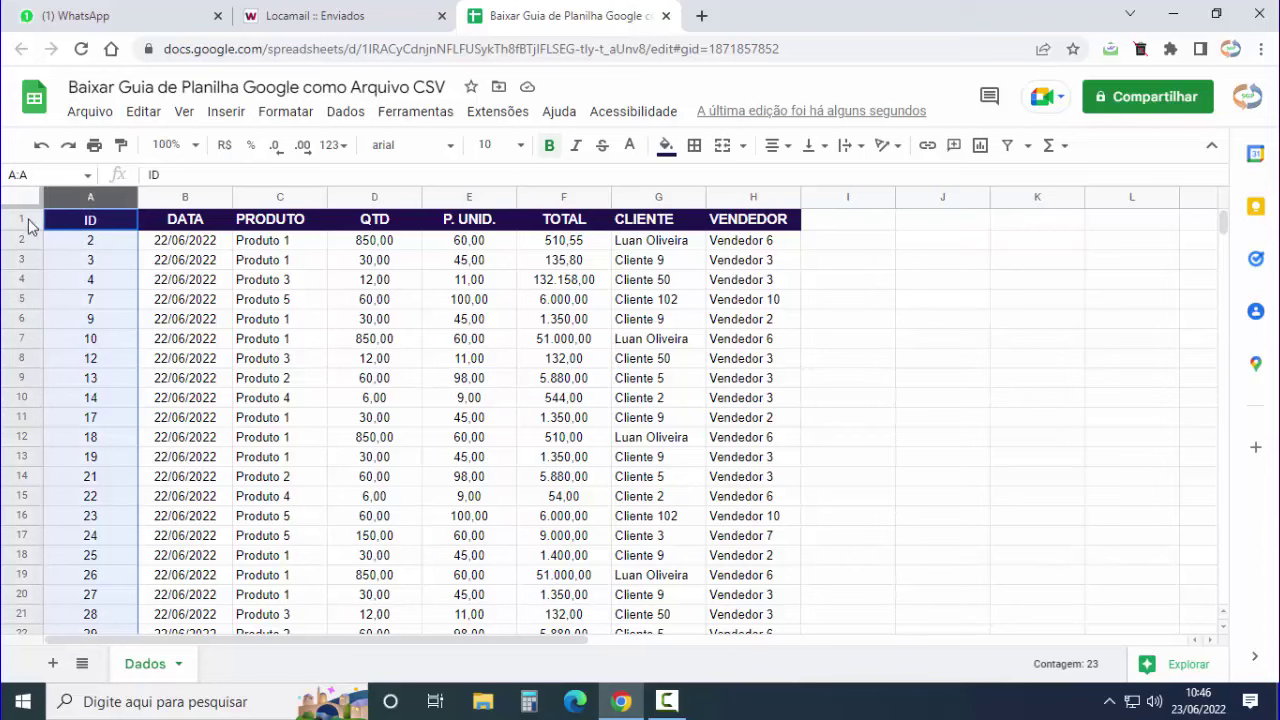
click(22, 219)
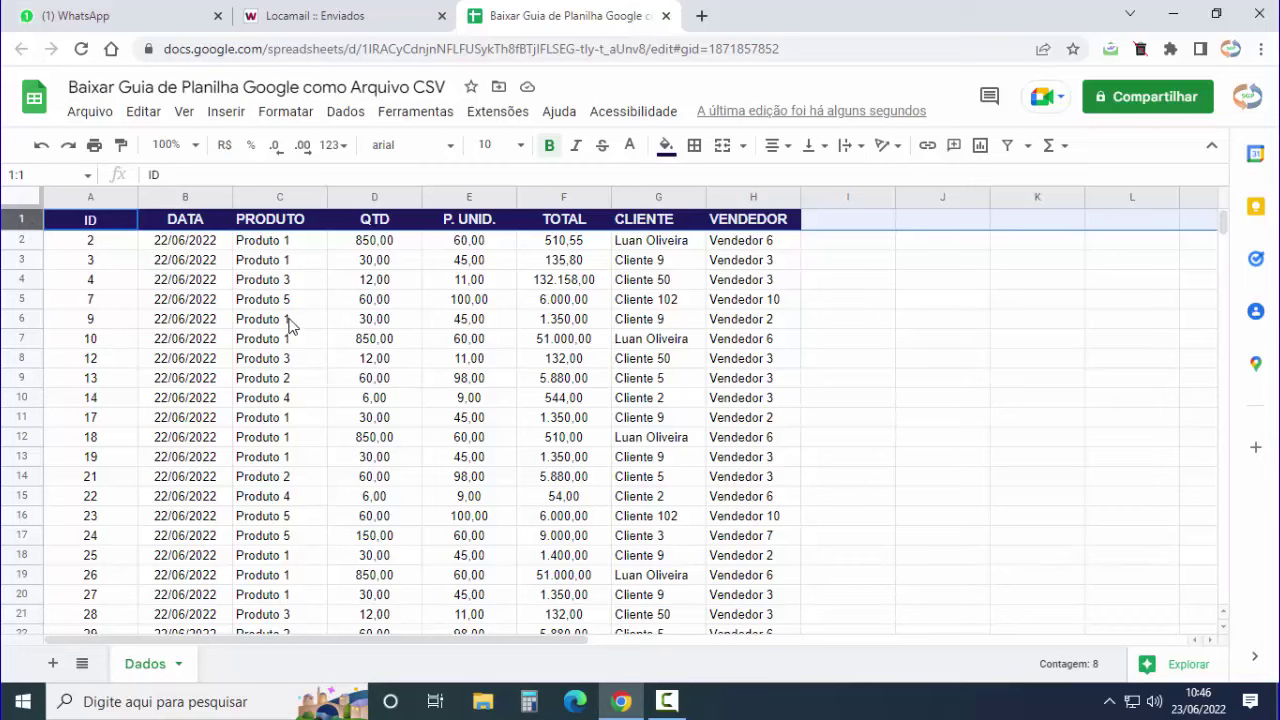
click(188, 197)
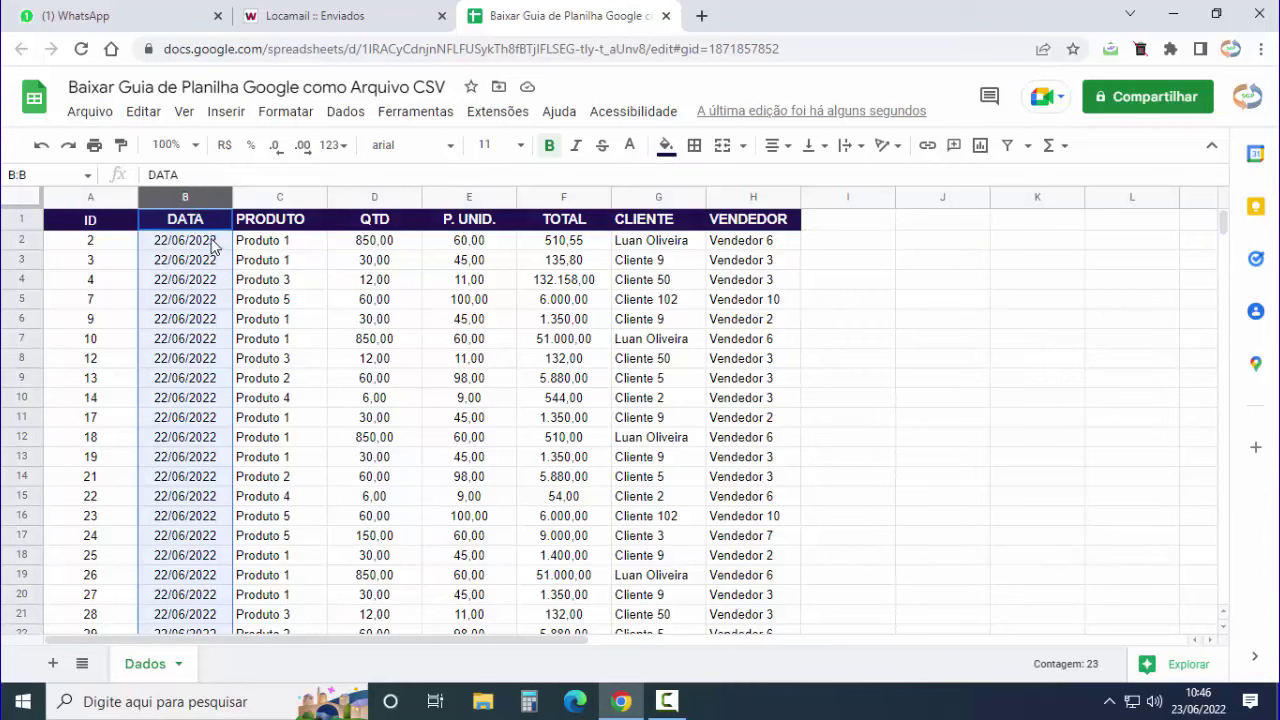
click(285, 113)
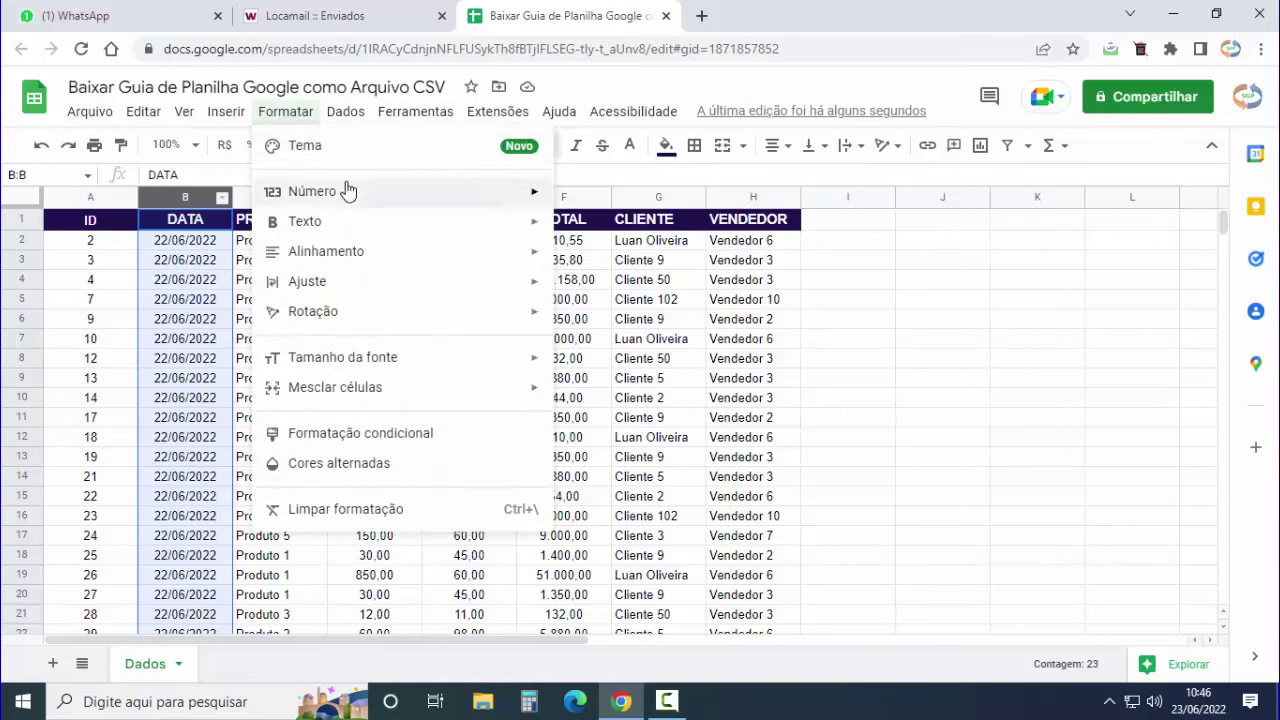
mouse_move(346, 193)
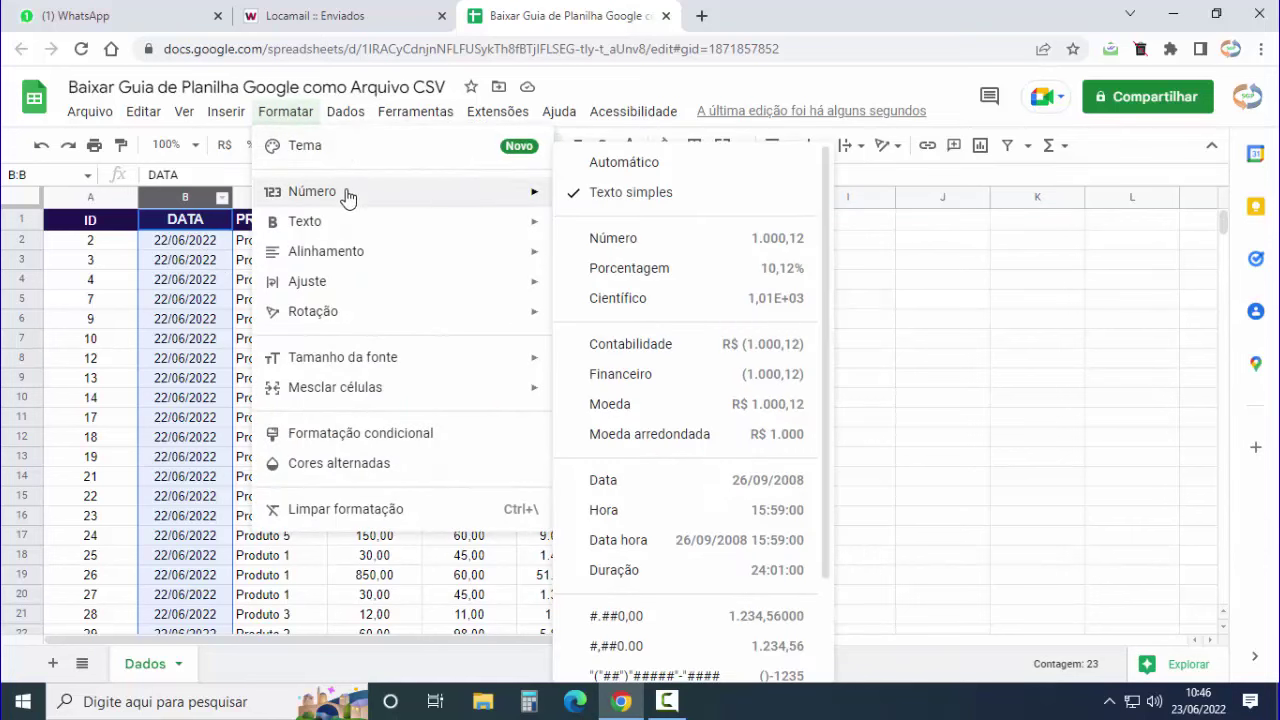
click(639, 200)
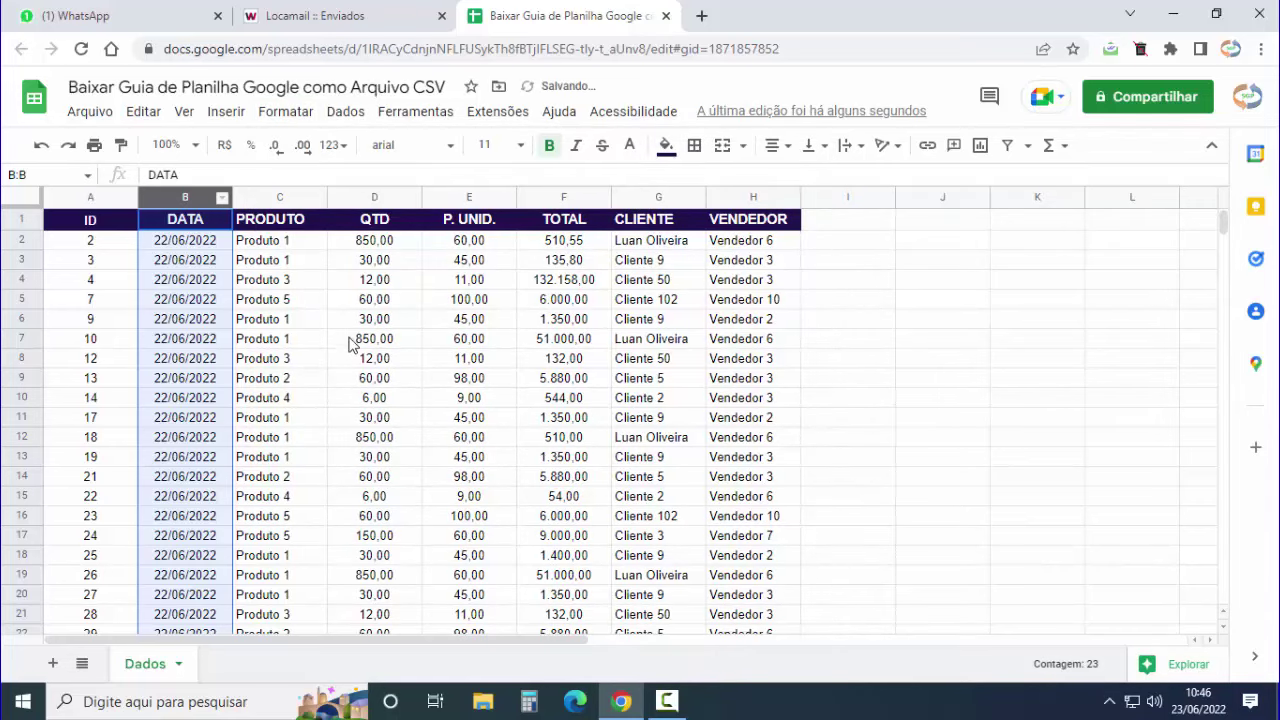
Set columns QTD, P. UNID. and TOTAL to Automatic format and check F2 and F3
click(371, 194)
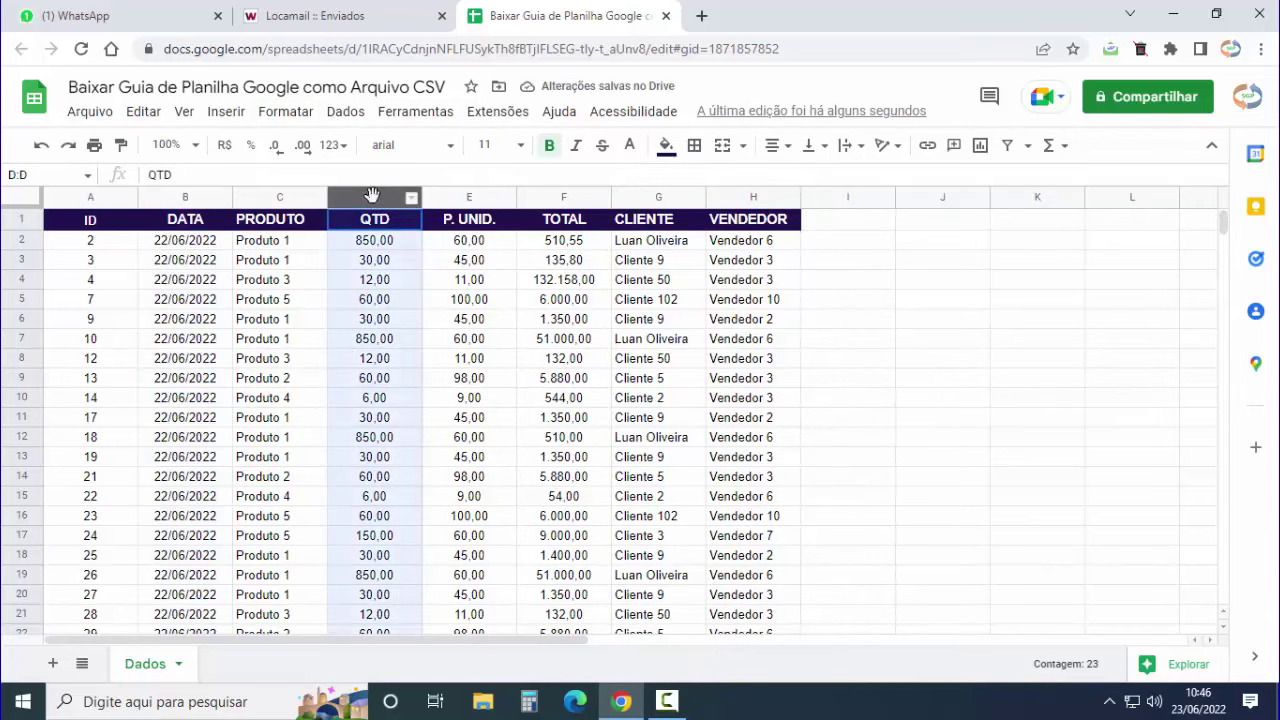
drag(371, 194, 550, 199)
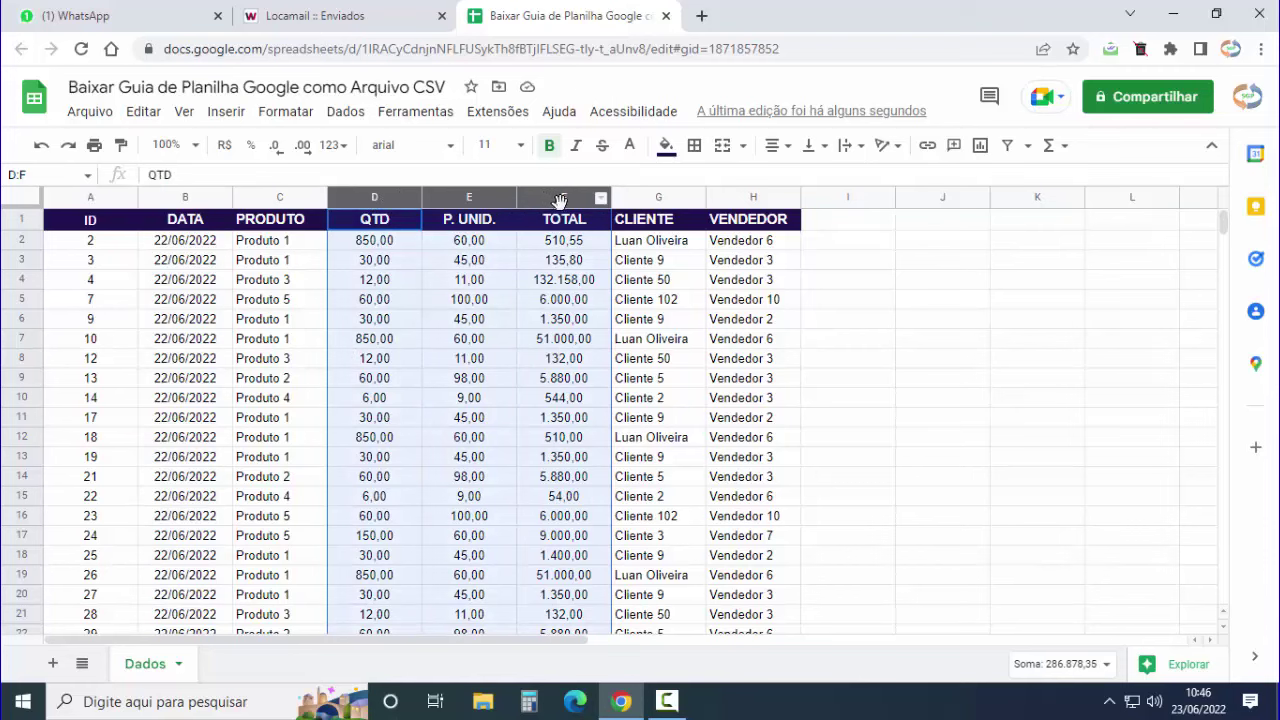
click(285, 112)
mouse_move(330, 191)
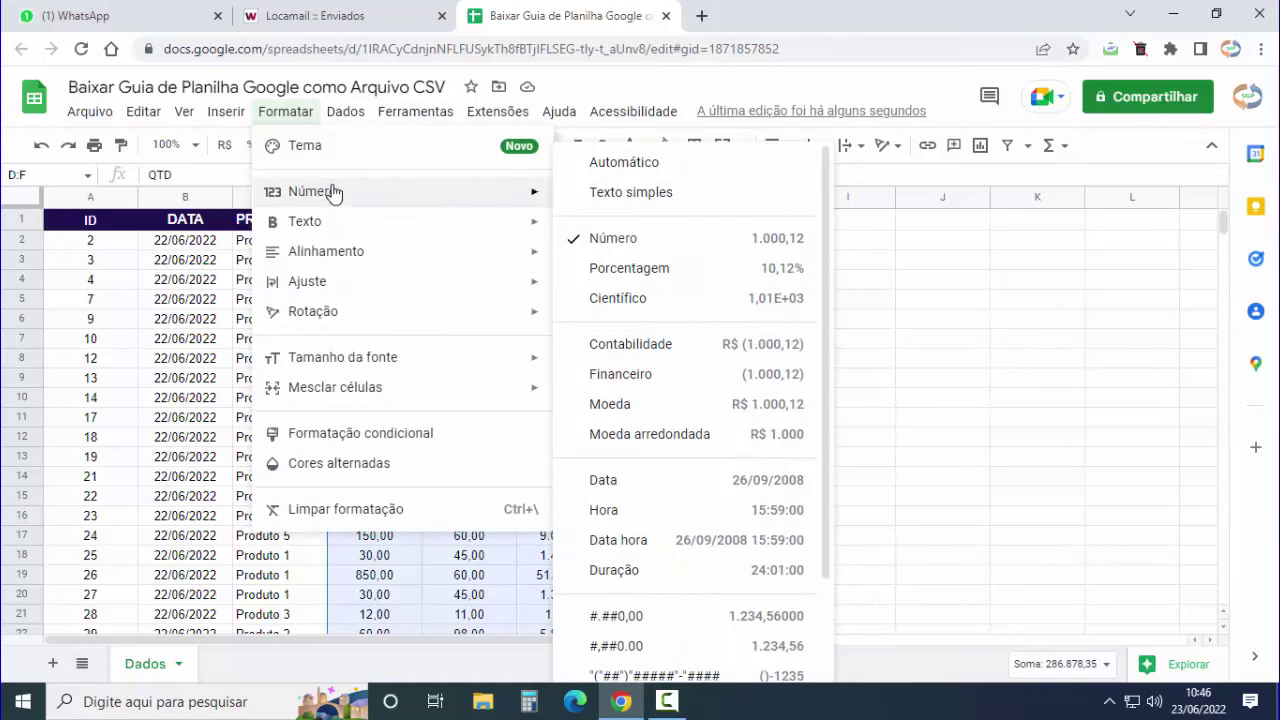
click(627, 164)
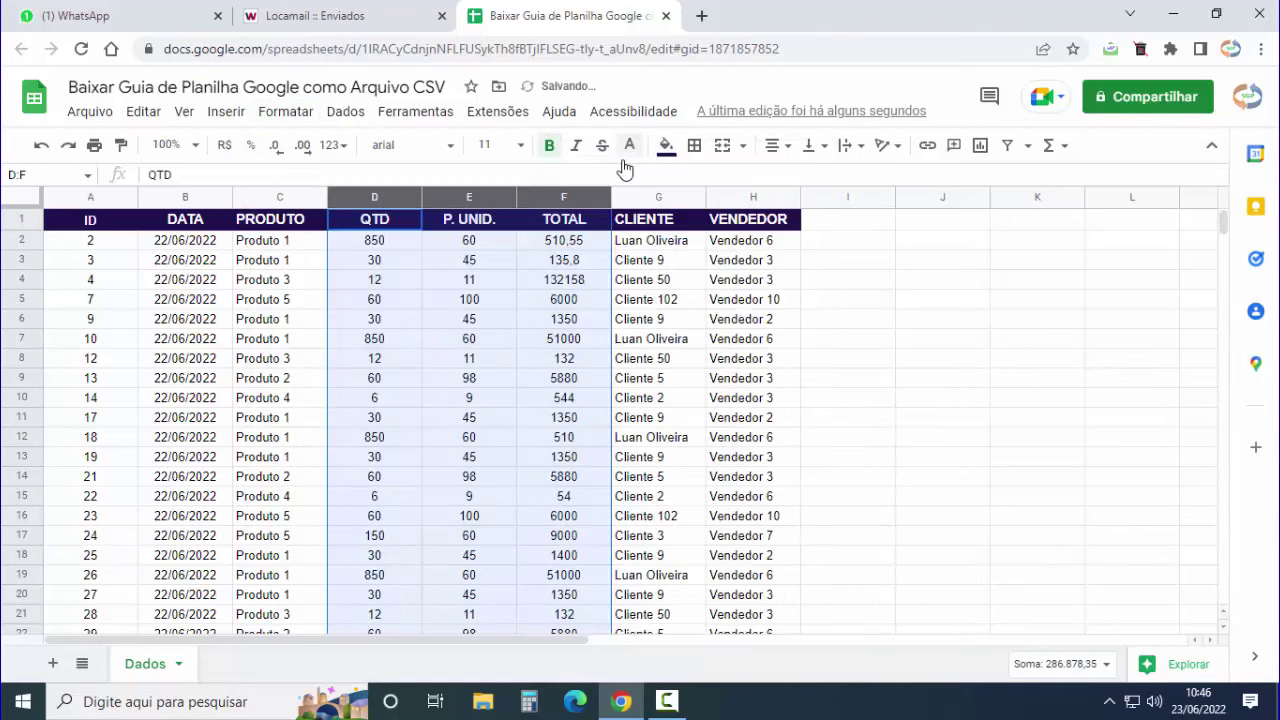
click(566, 245)
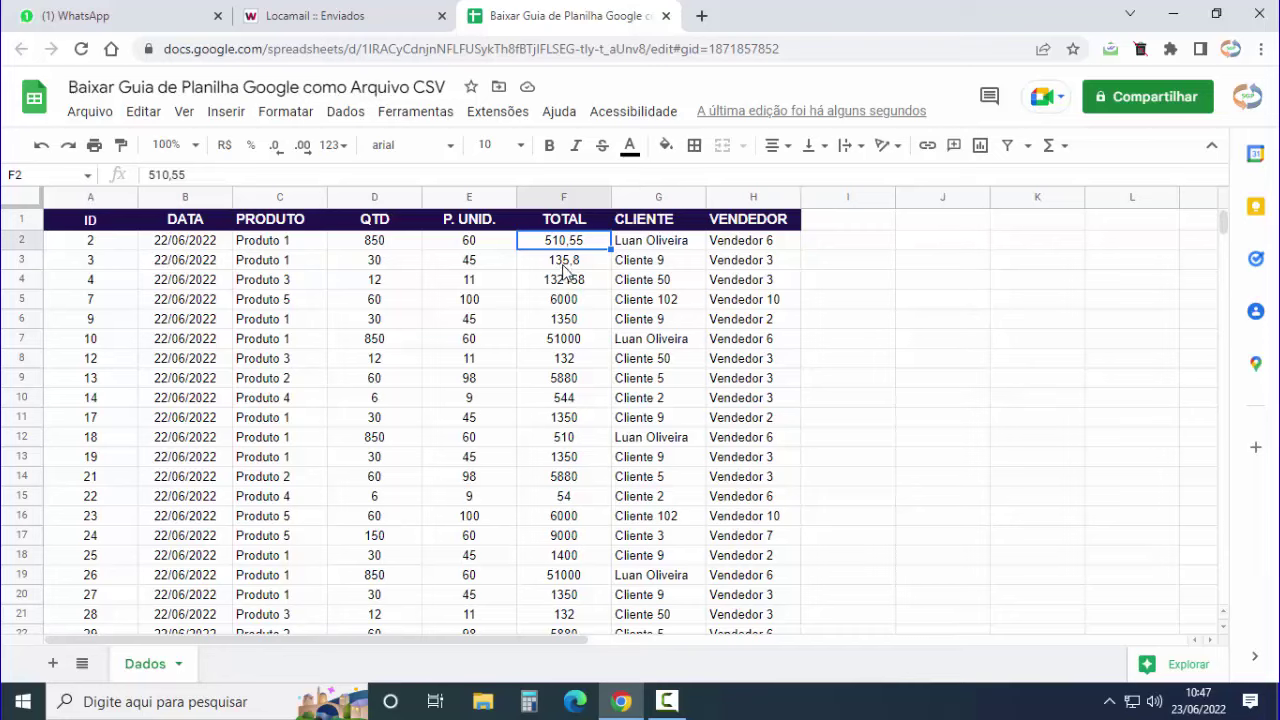
click(565, 263)
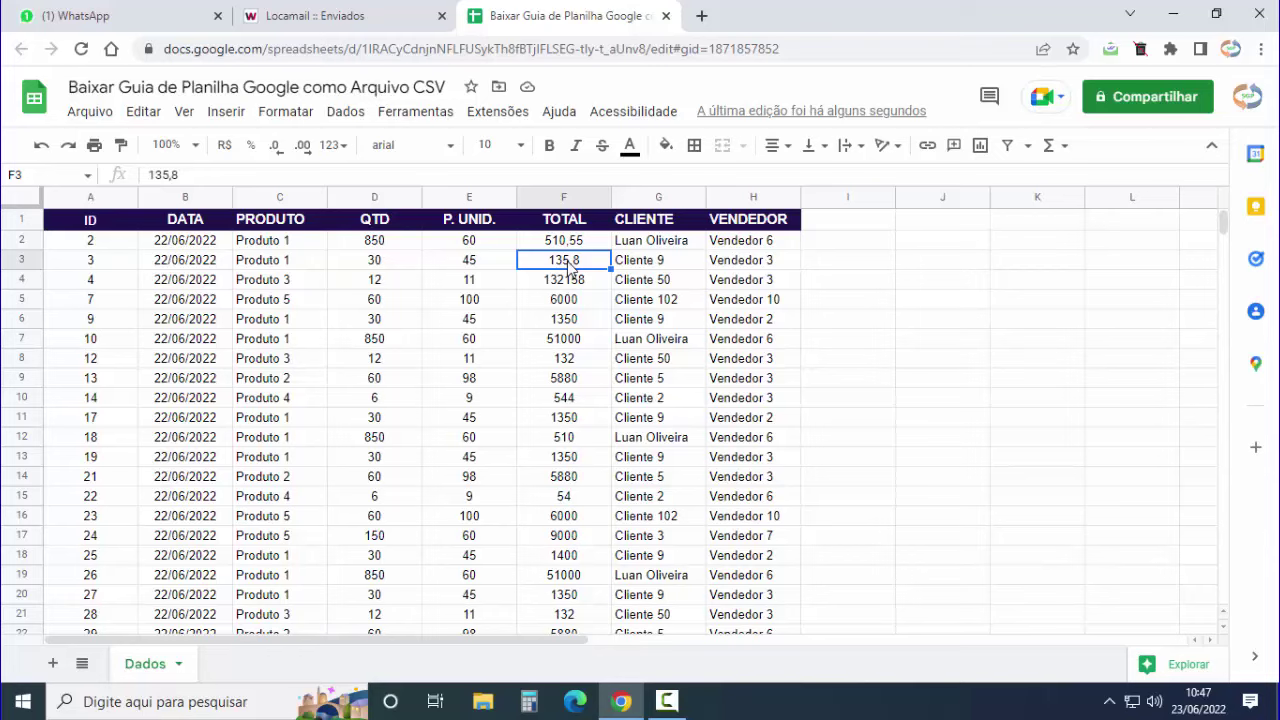
Change the spreadsheet locale from Brasil to Estados Unidos, then save and reload
click(90, 115)
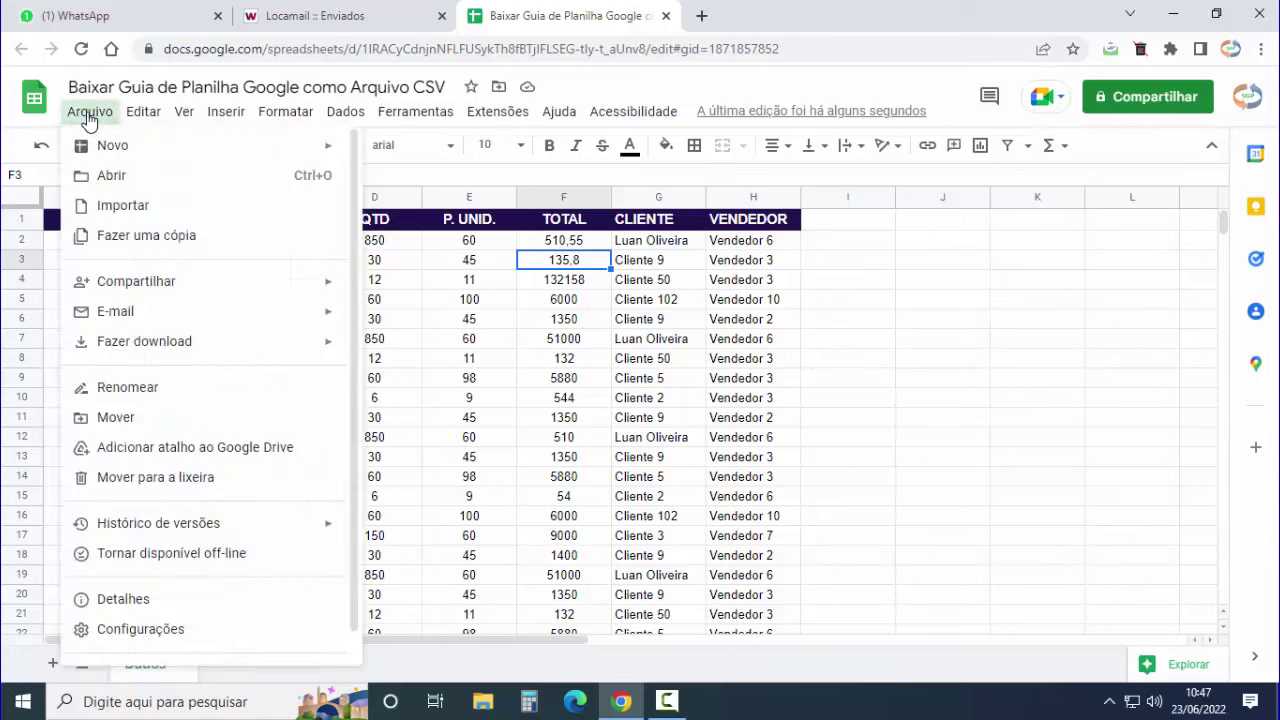
click(161, 630)
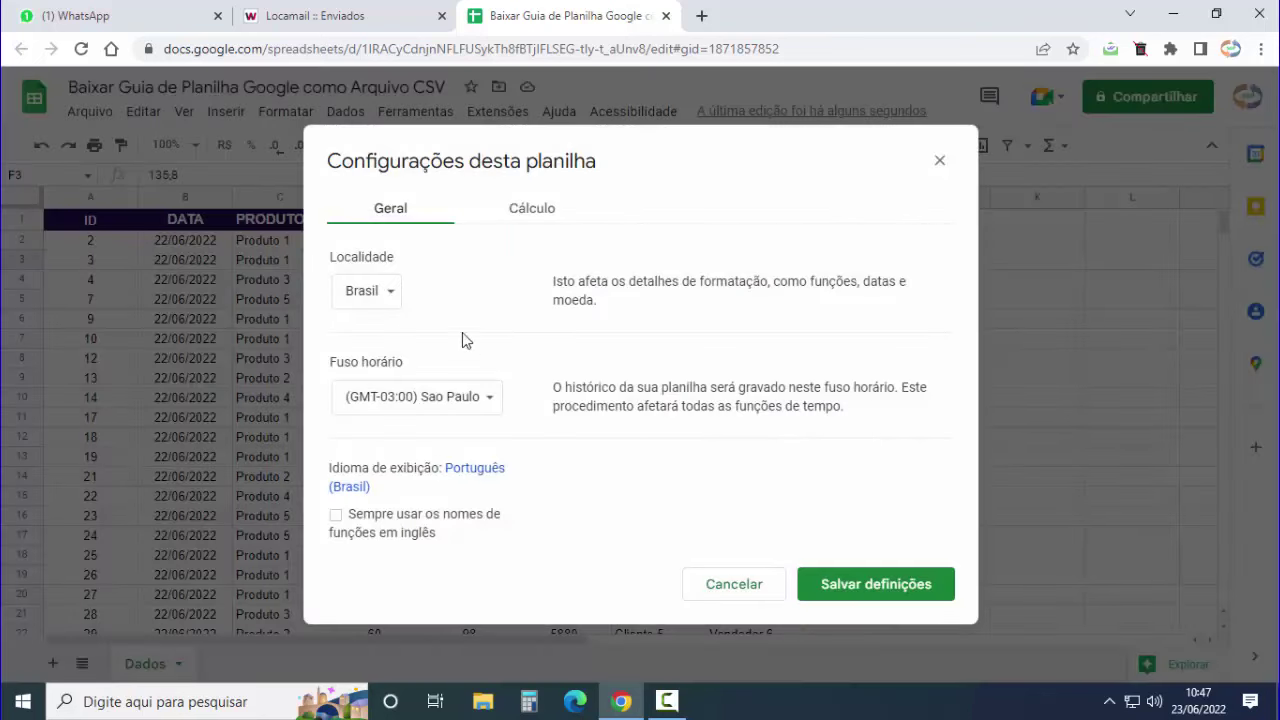
click(396, 295)
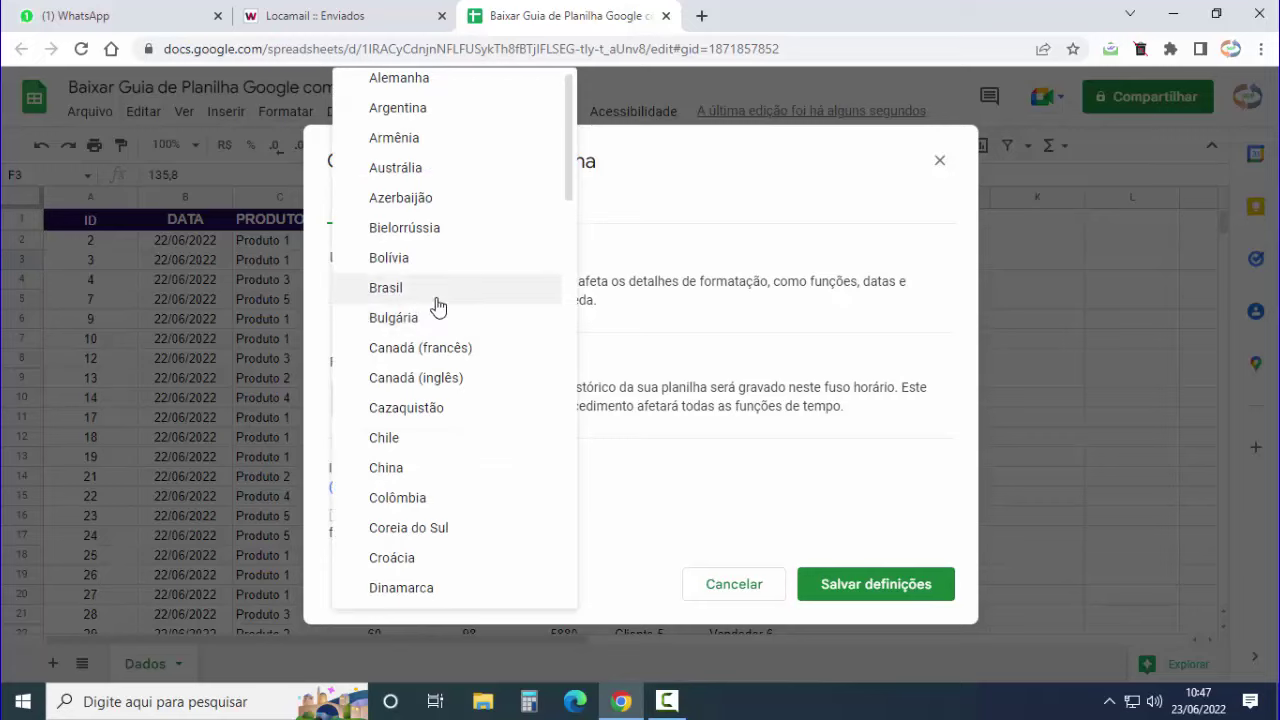
scroll(440, 303, down, 3)
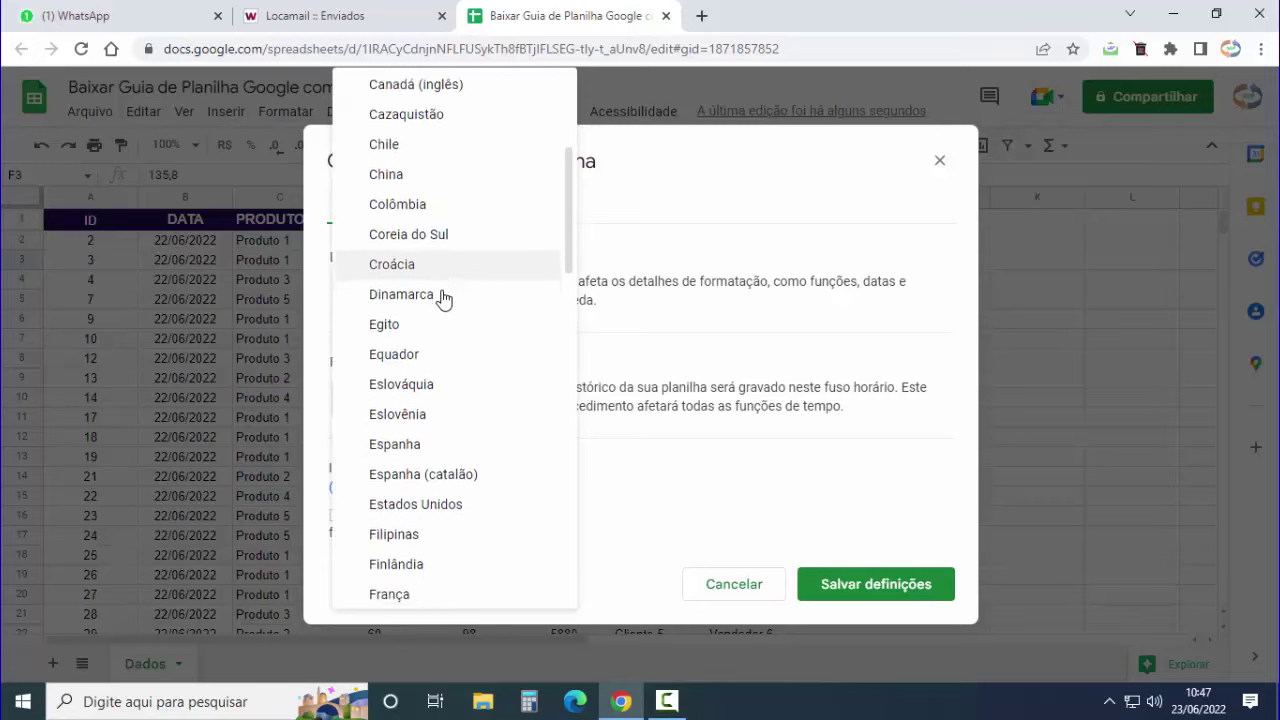
scroll(443, 300, down, 1)
click(435, 425)
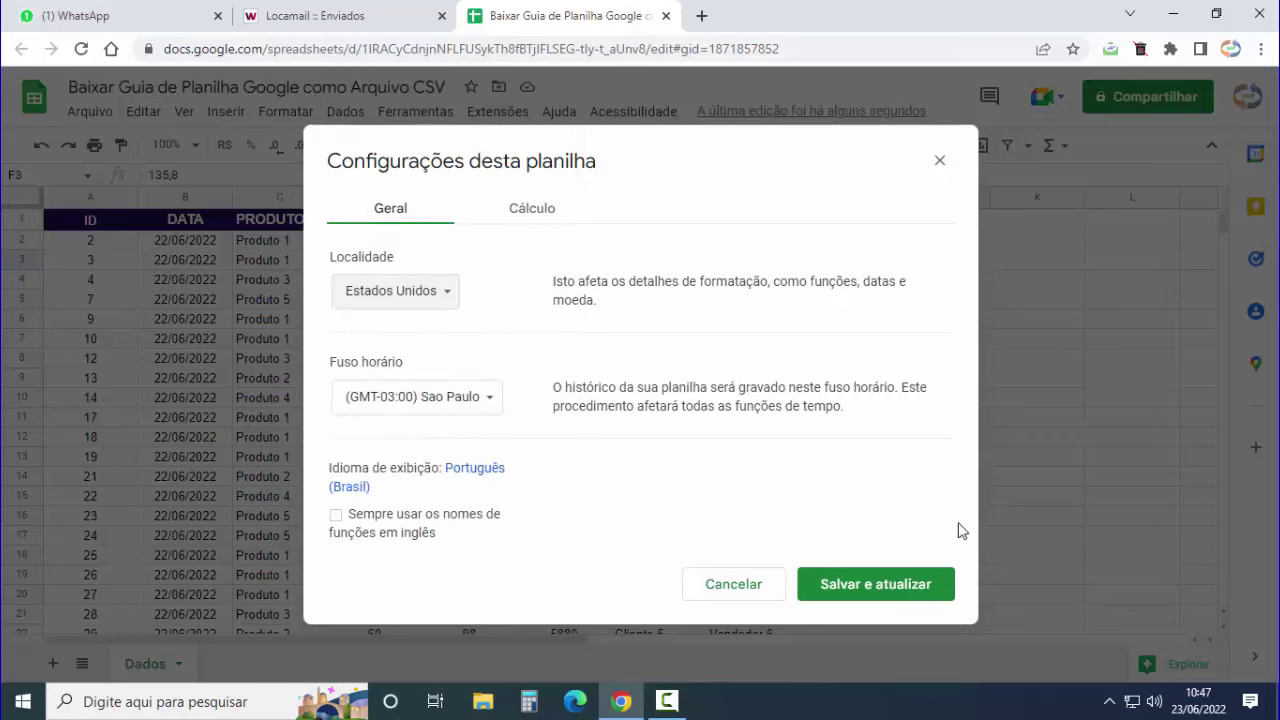
click(873, 588)
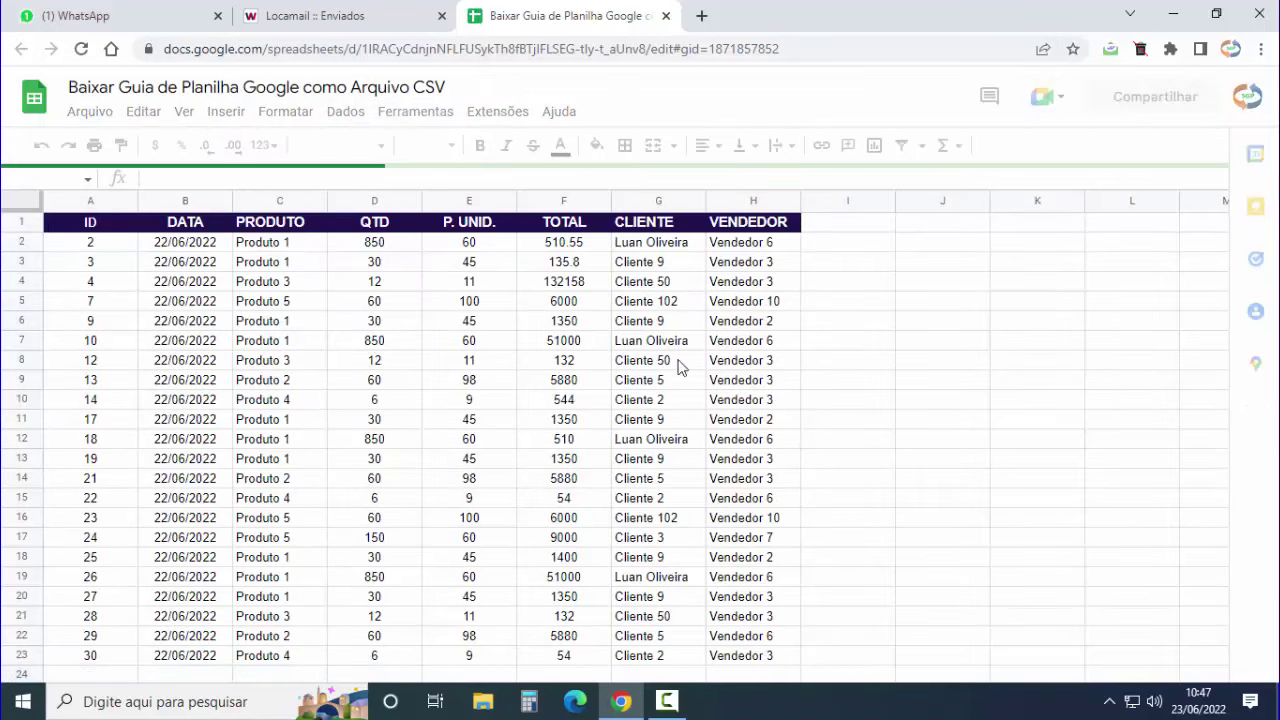
Confirm F2 reads 510.55 and download the sheet as a .csv file
click(565, 246)
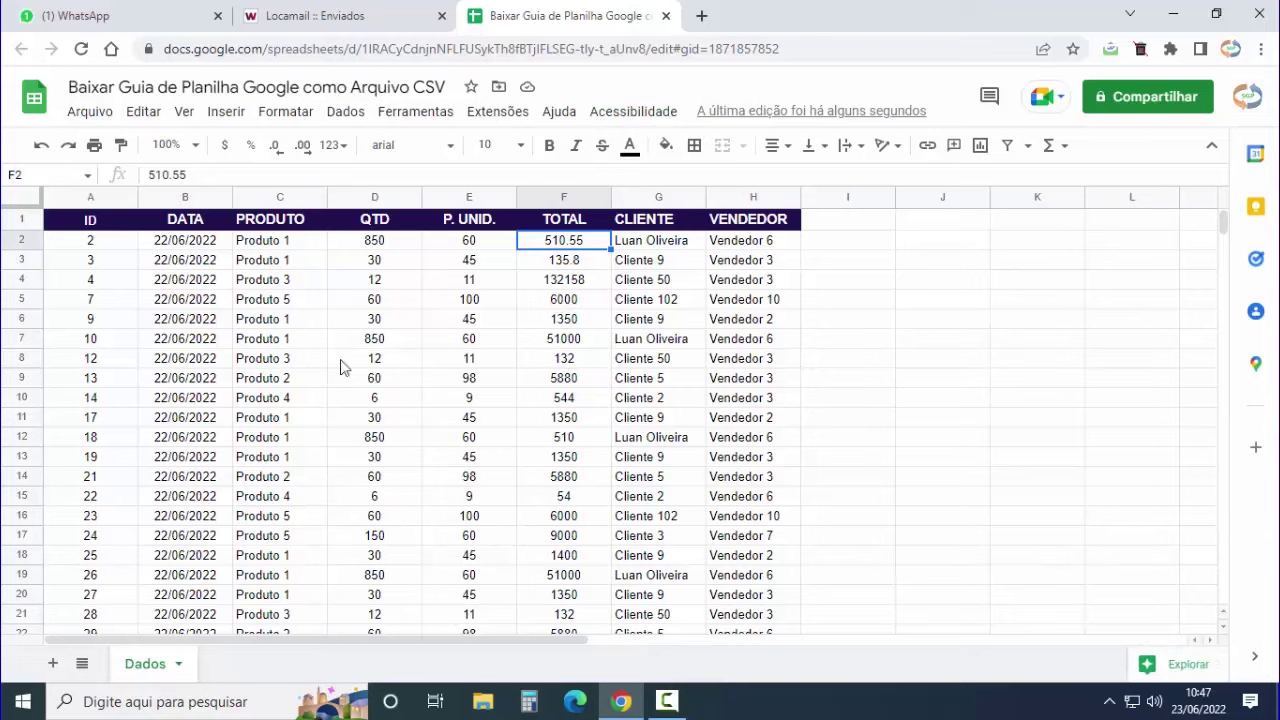
click(98, 118)
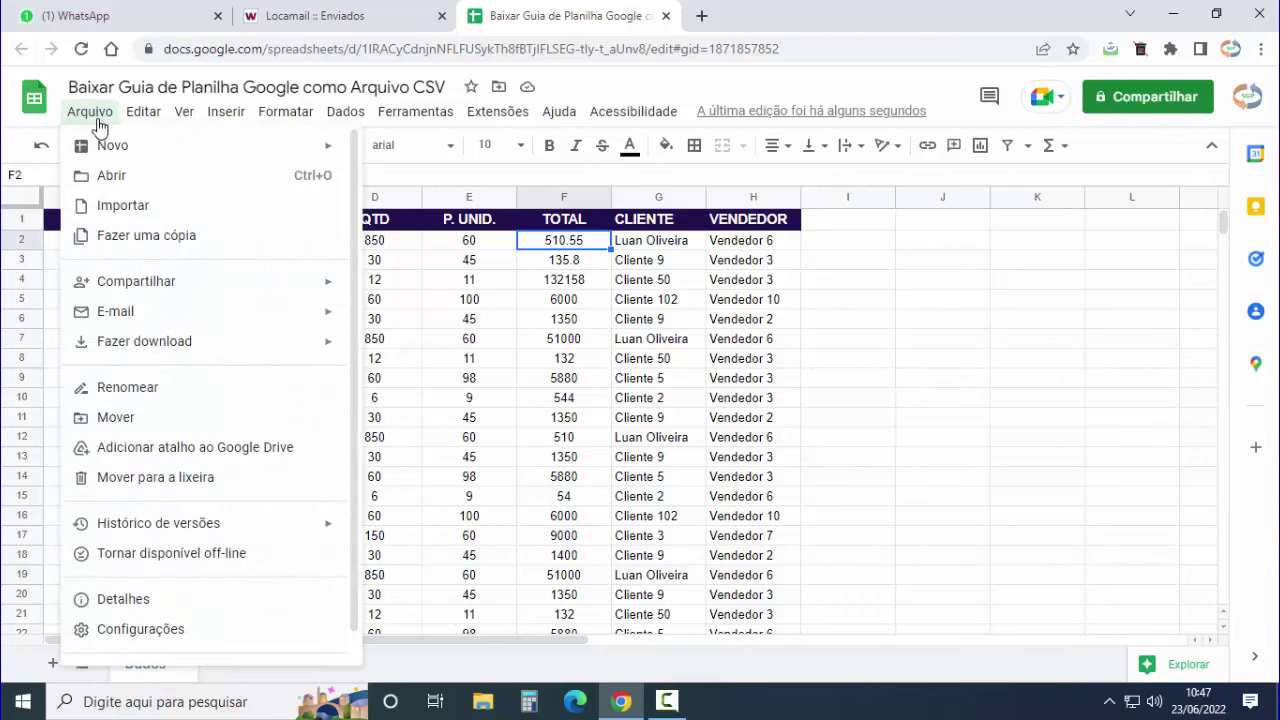
mouse_move(188, 358)
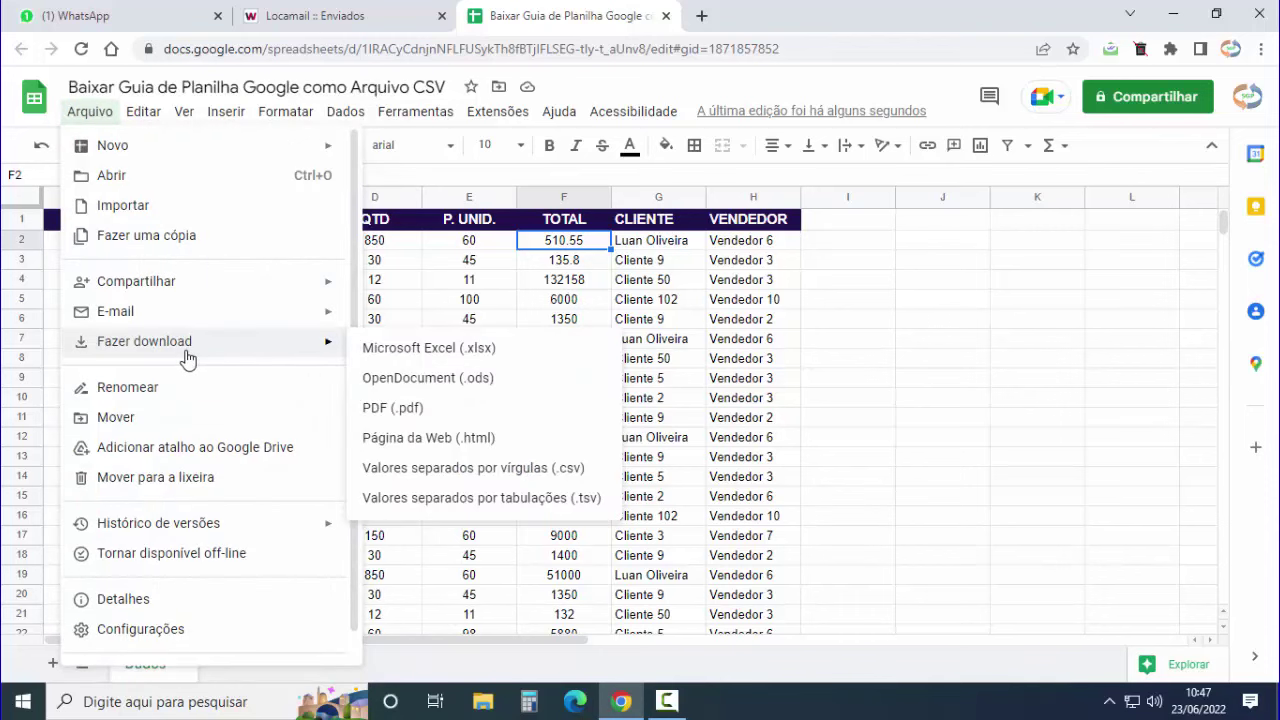
click(490, 474)
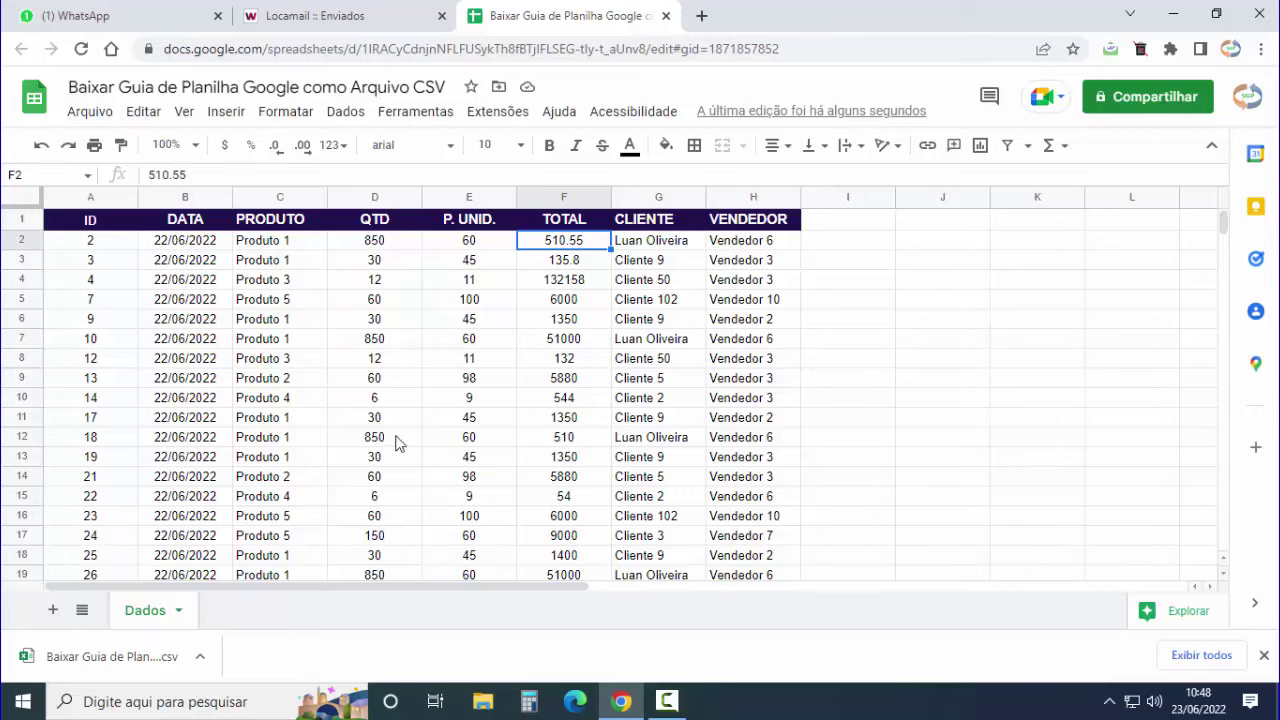
click(203, 664)
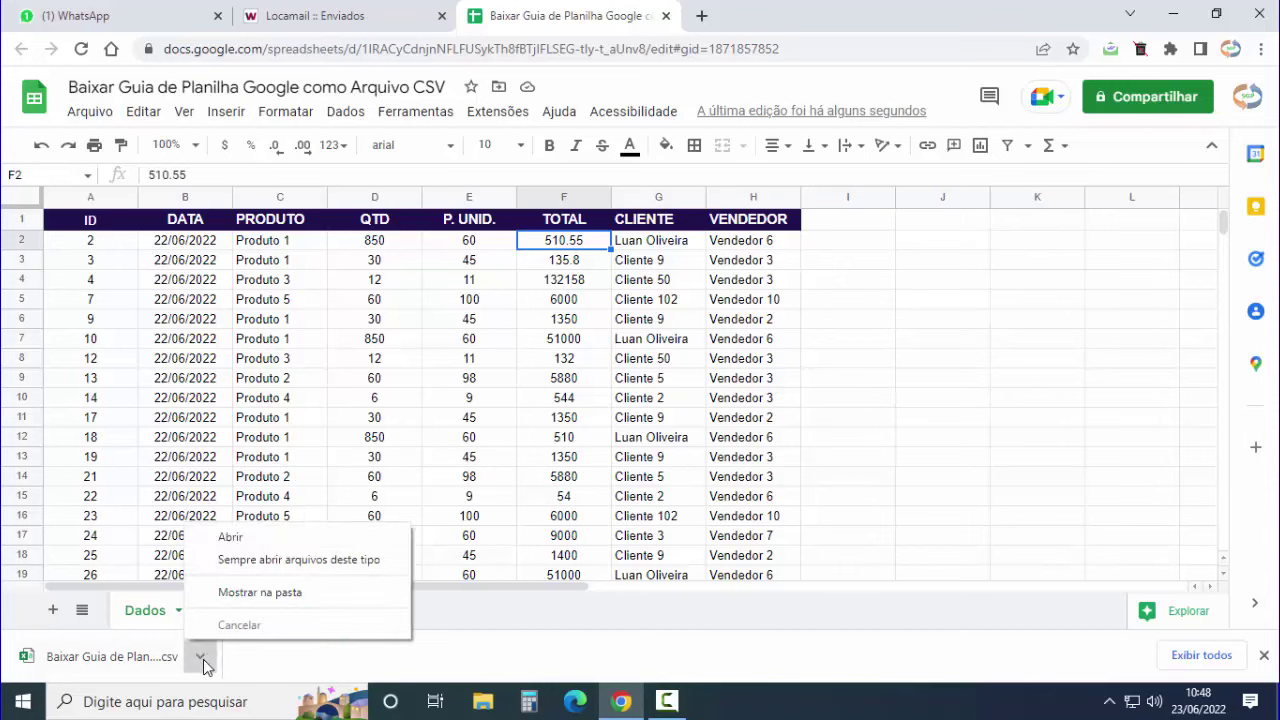
Open the downloaded CSV in Excel and inspect row 2's text, including 510.55
click(248, 540)
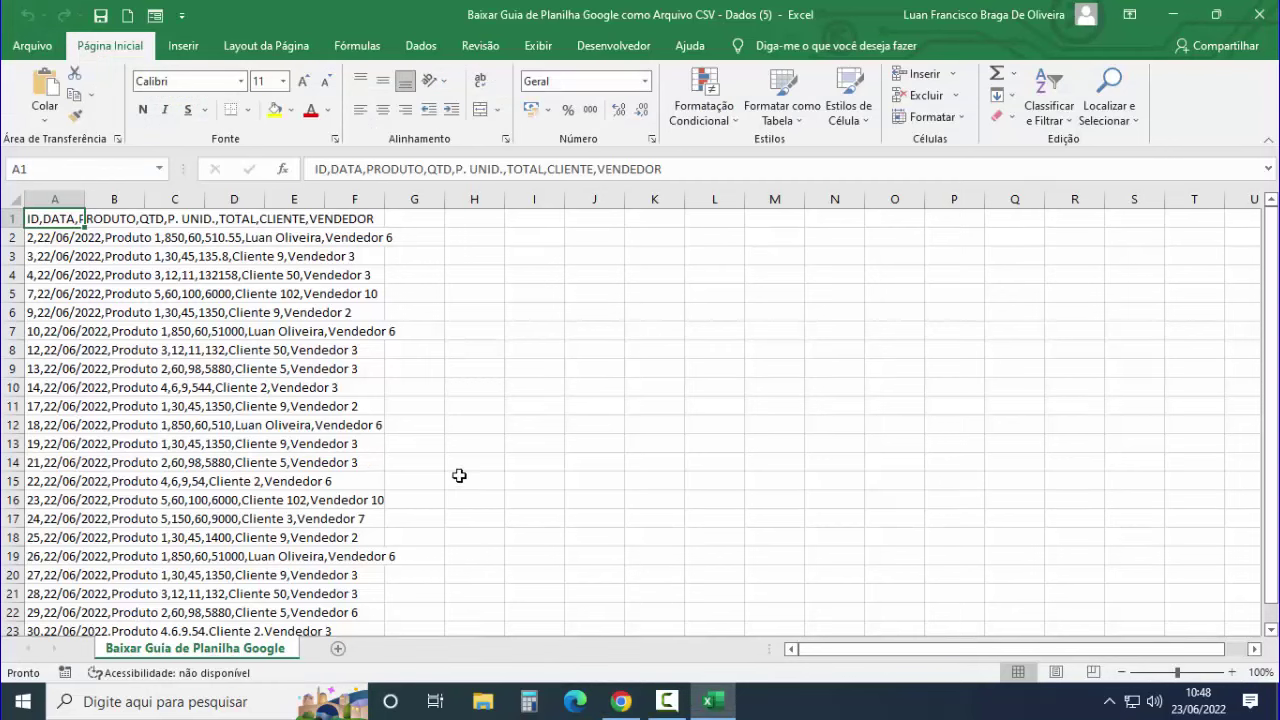
click(42, 235)
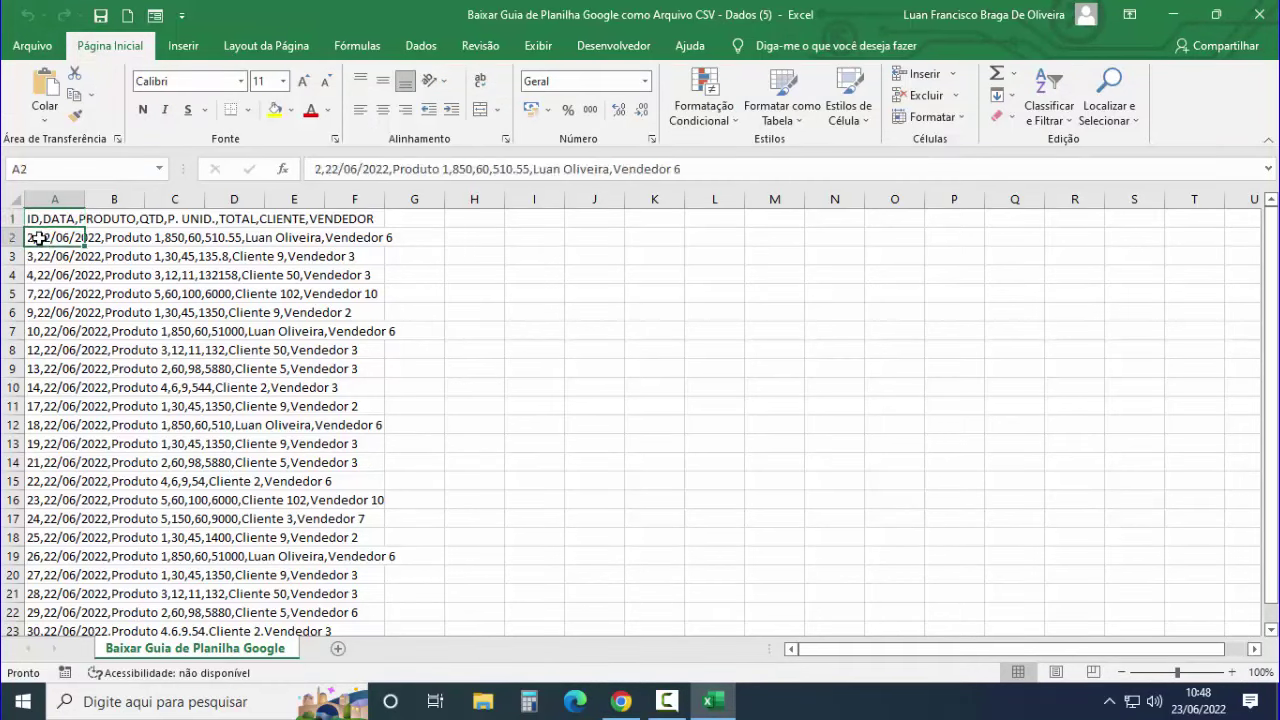
click(530, 168)
drag(530, 168, 492, 169)
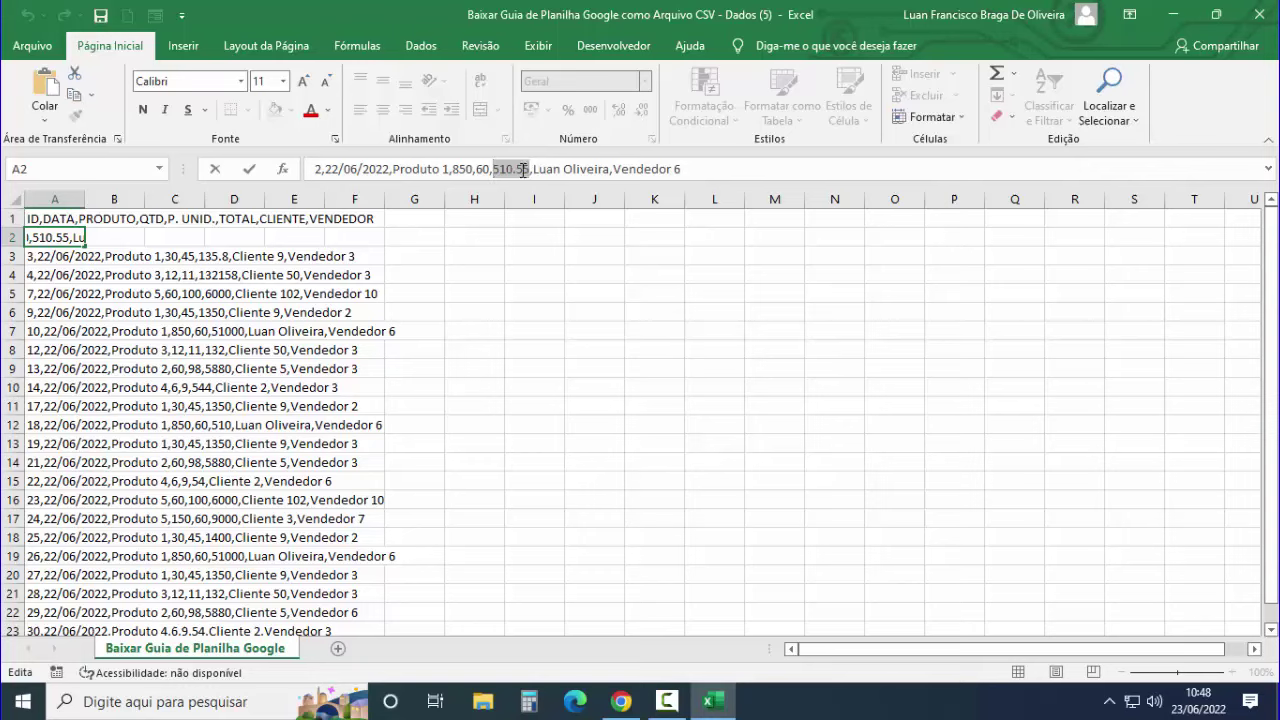
click(519, 168)
drag(515, 168, 521, 168)
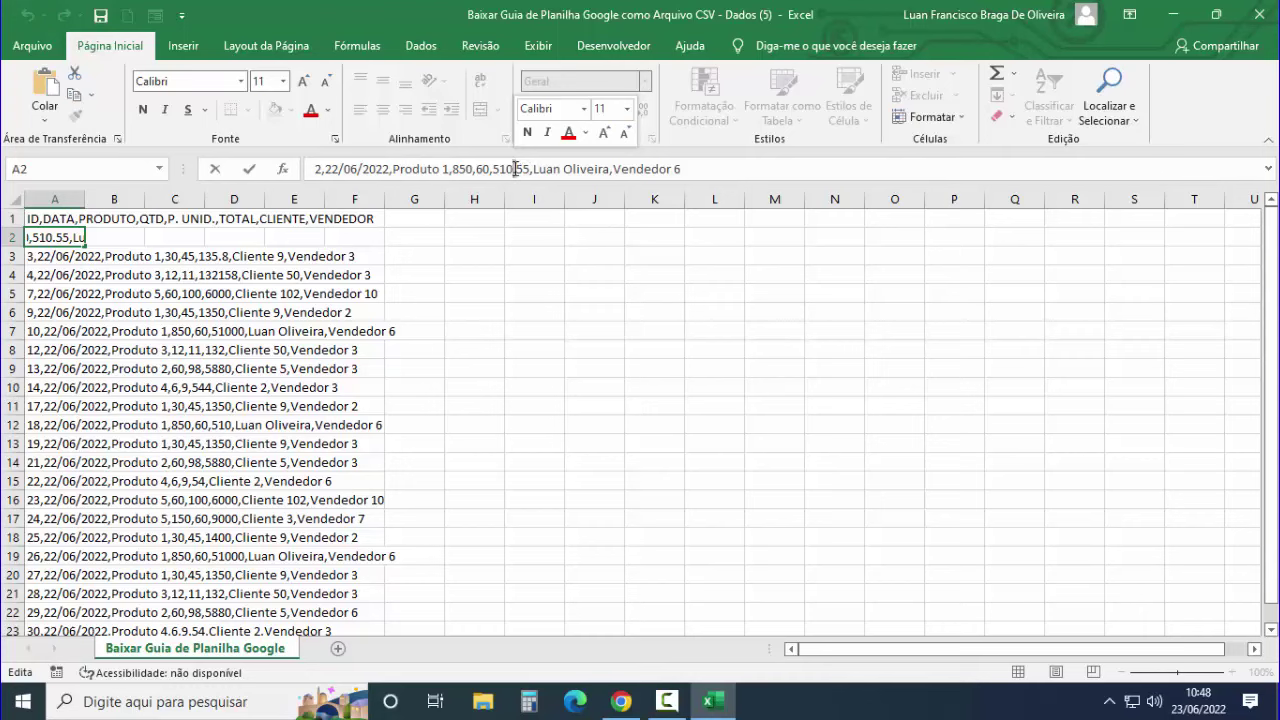
click(114, 237)
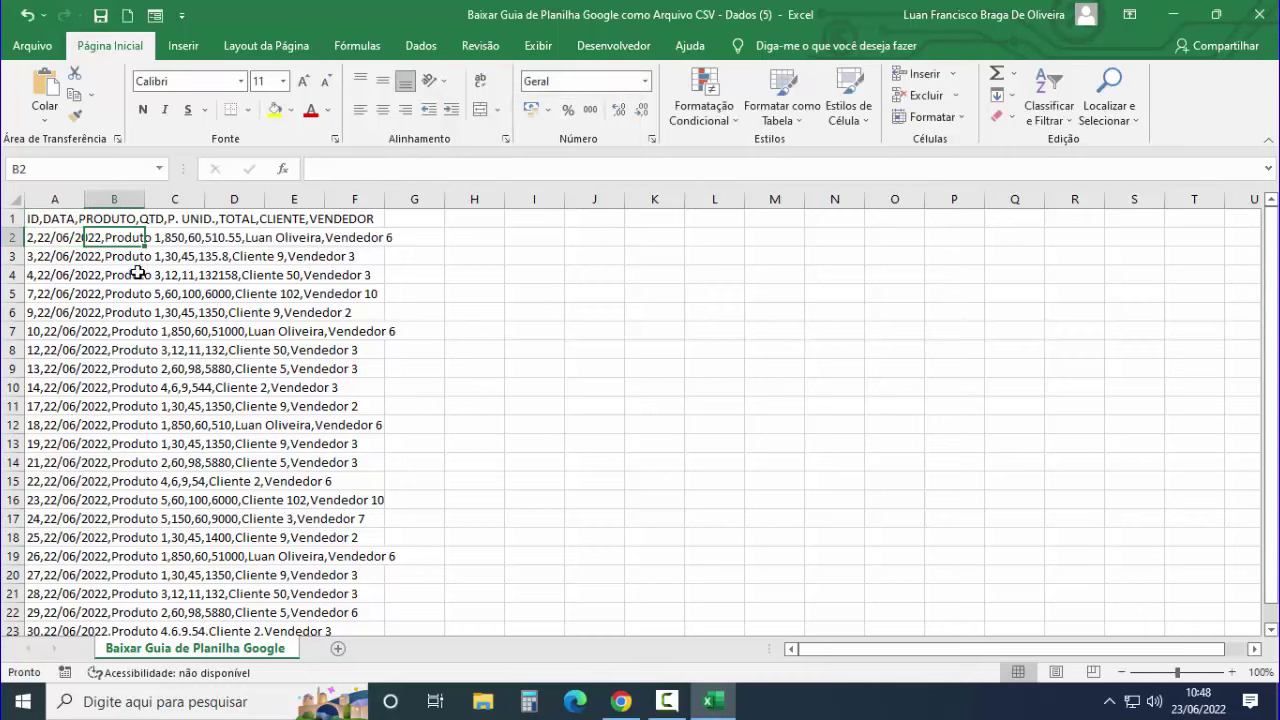
Autofit column A, then close Excel choosing Não Salvar
double_click(85, 200)
click(78, 240)
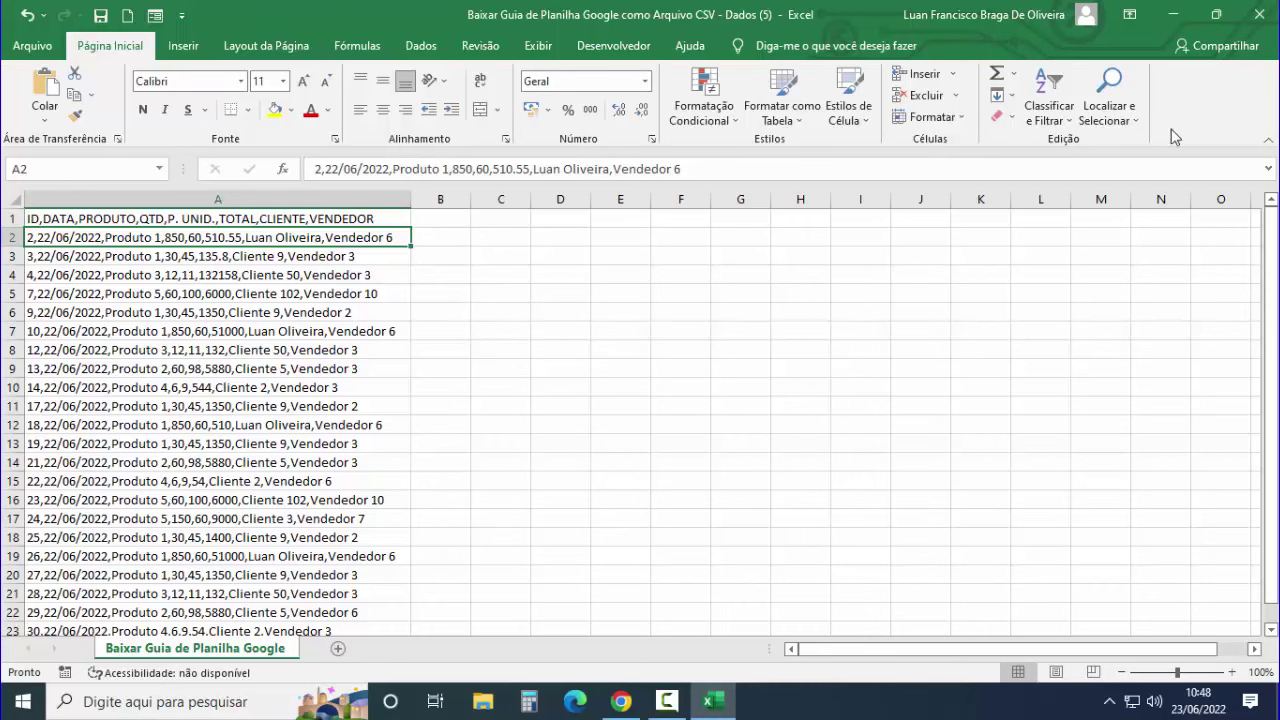
click(1256, 22)
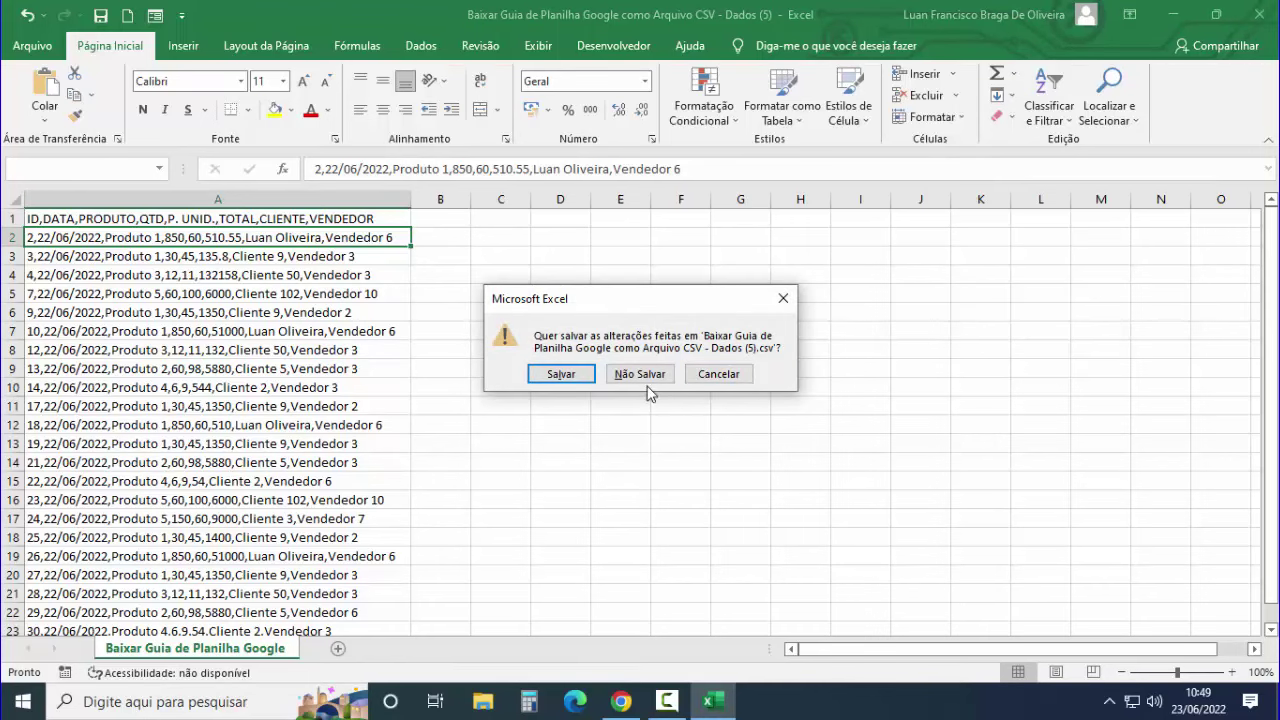
click(639, 376)
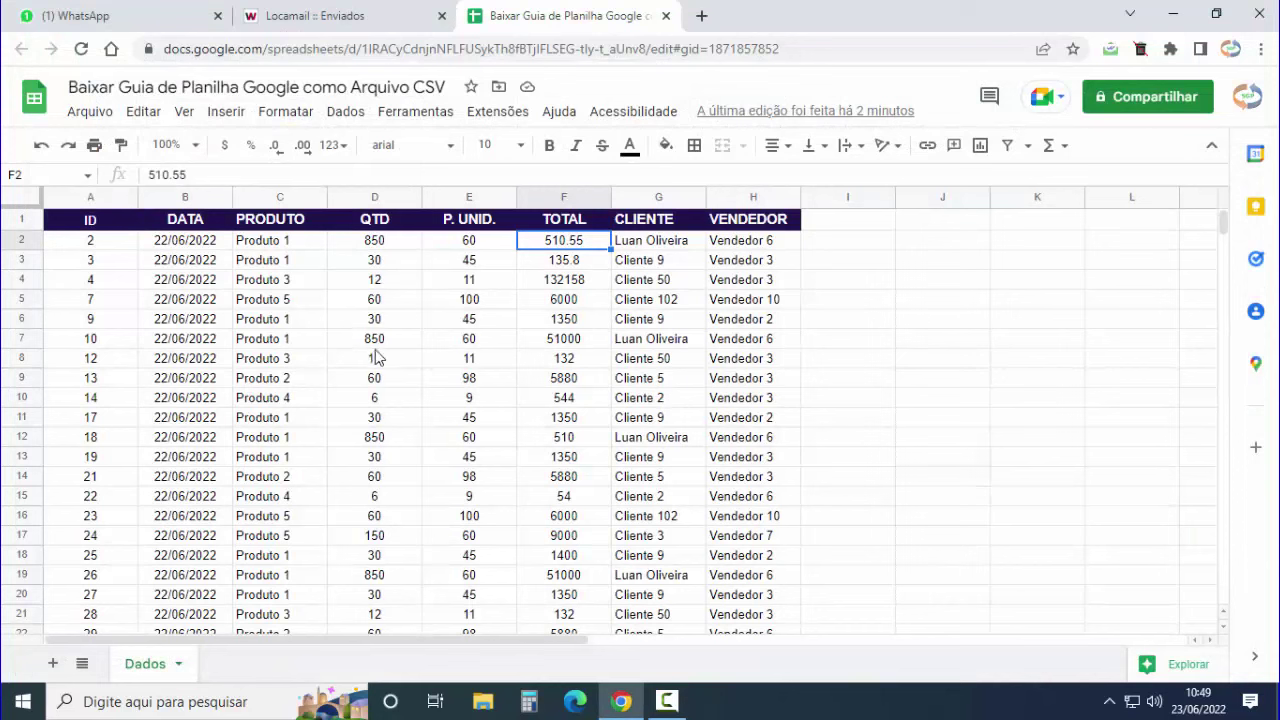
Set the spreadsheet locale back to Brasil, then save and reload
click(89, 111)
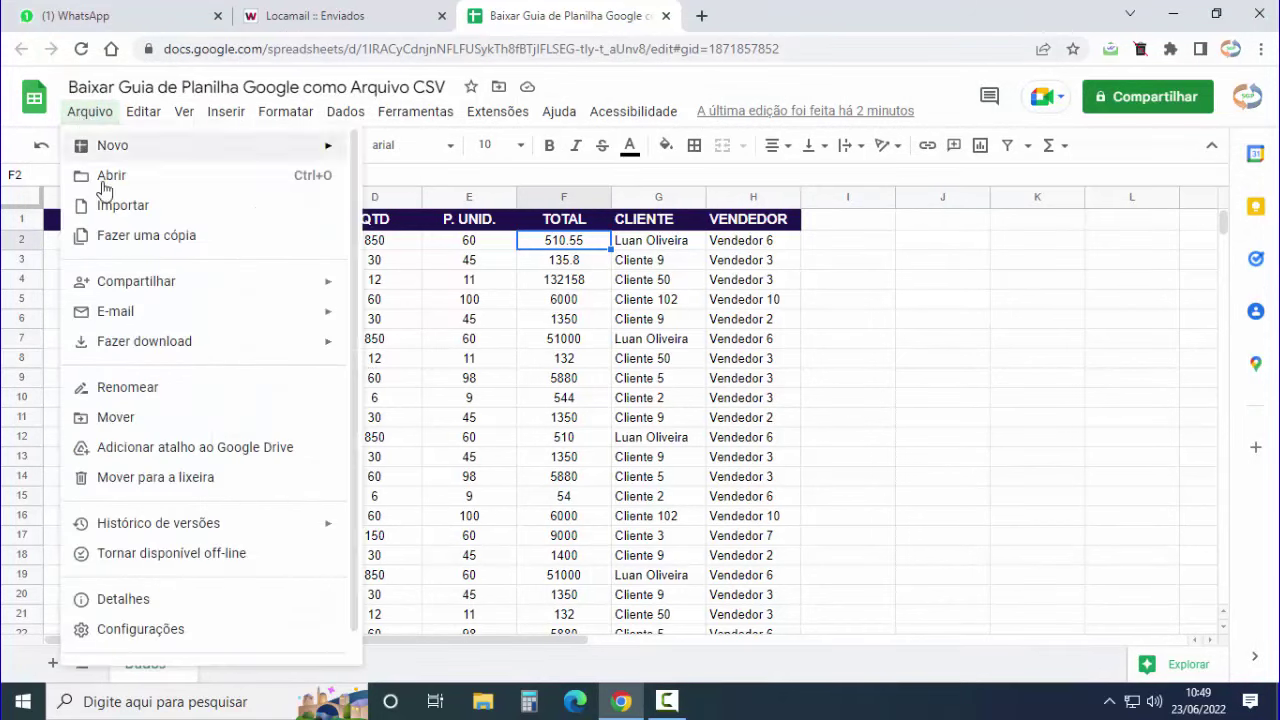
click(180, 632)
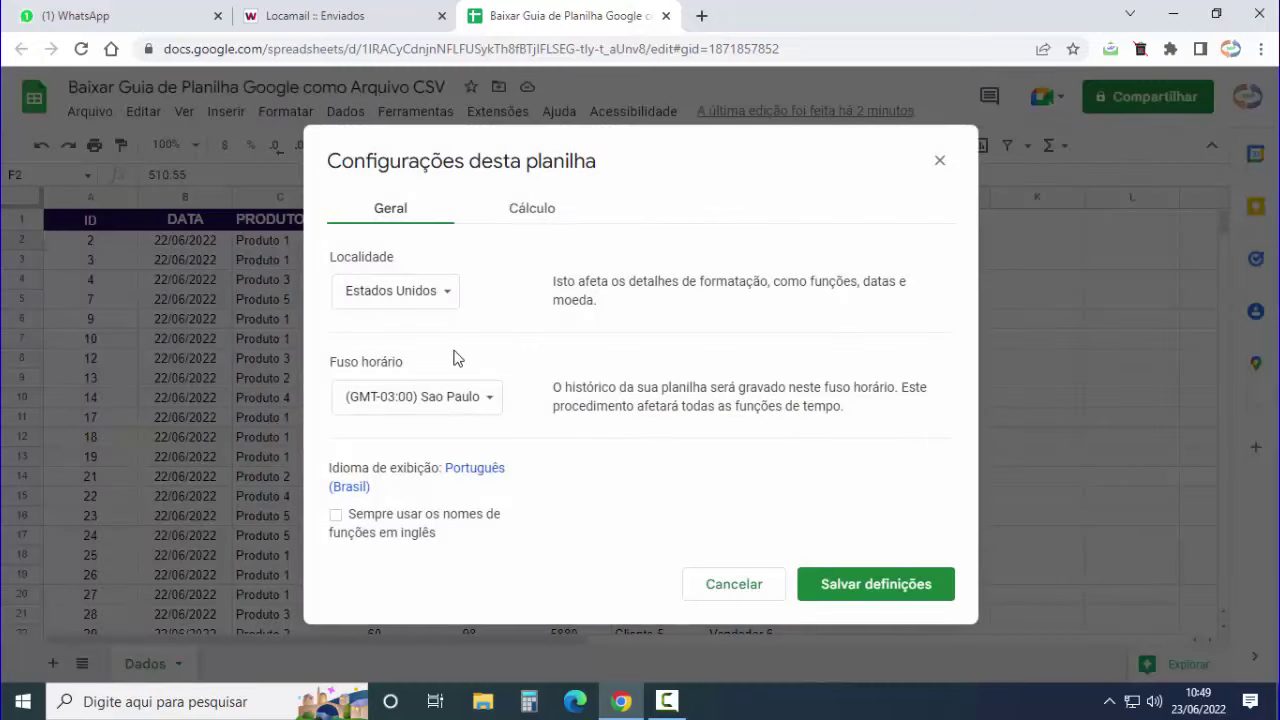
click(447, 291)
scroll(450, 308, up, 2)
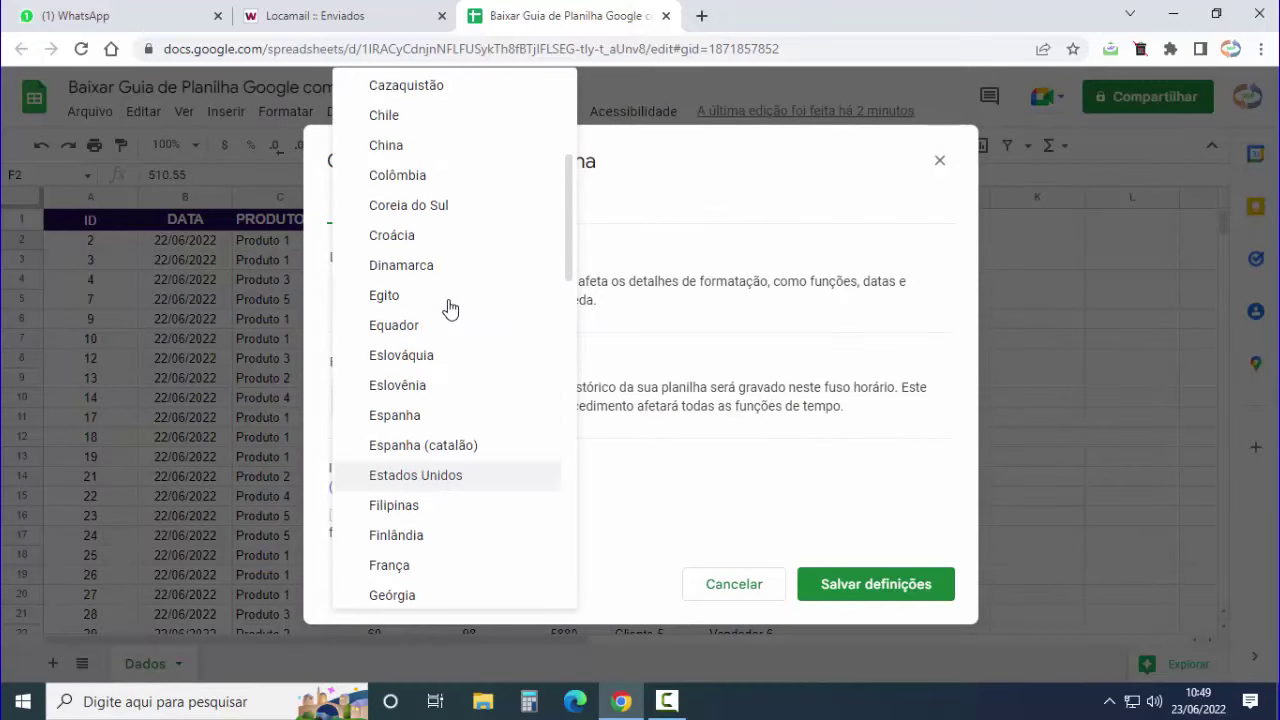
scroll(450, 308, up, 1)
scroll(450, 308, up, 1)
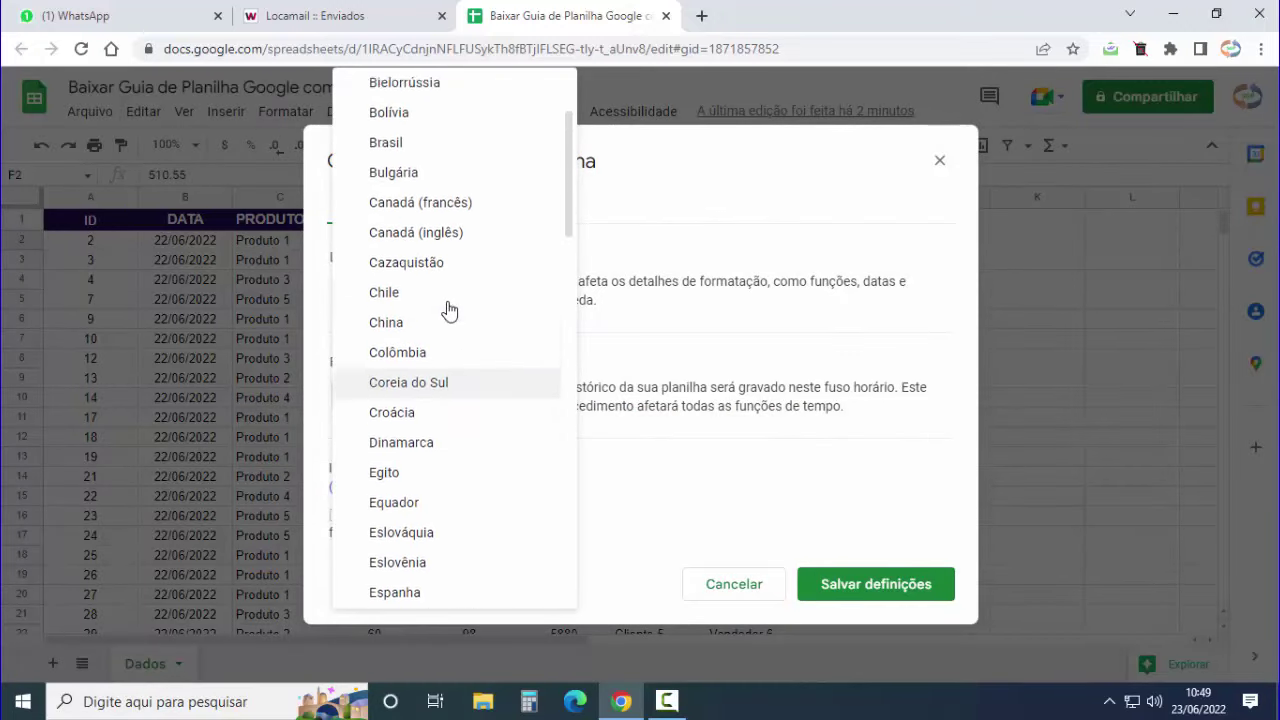
click(401, 155)
click(880, 596)
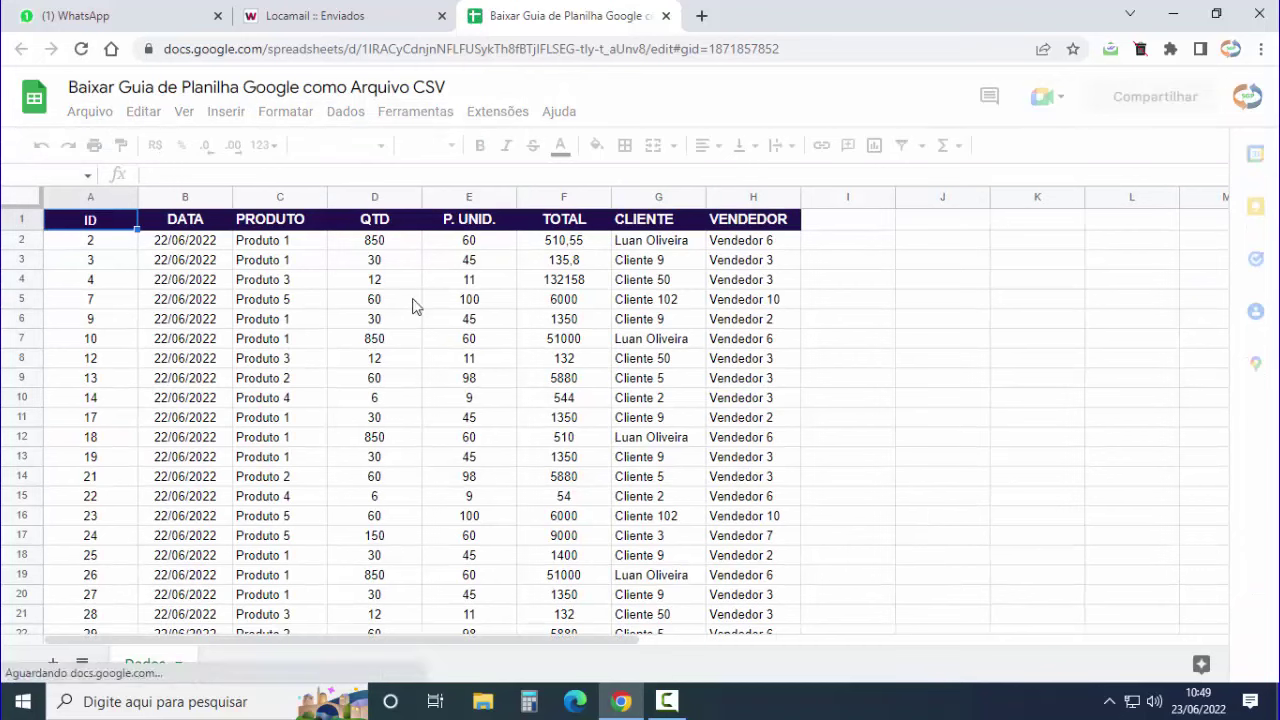
Apply the two-decimal Número format to columns QTD, P. UNID. and TOTAL
drag(383, 203, 564, 205)
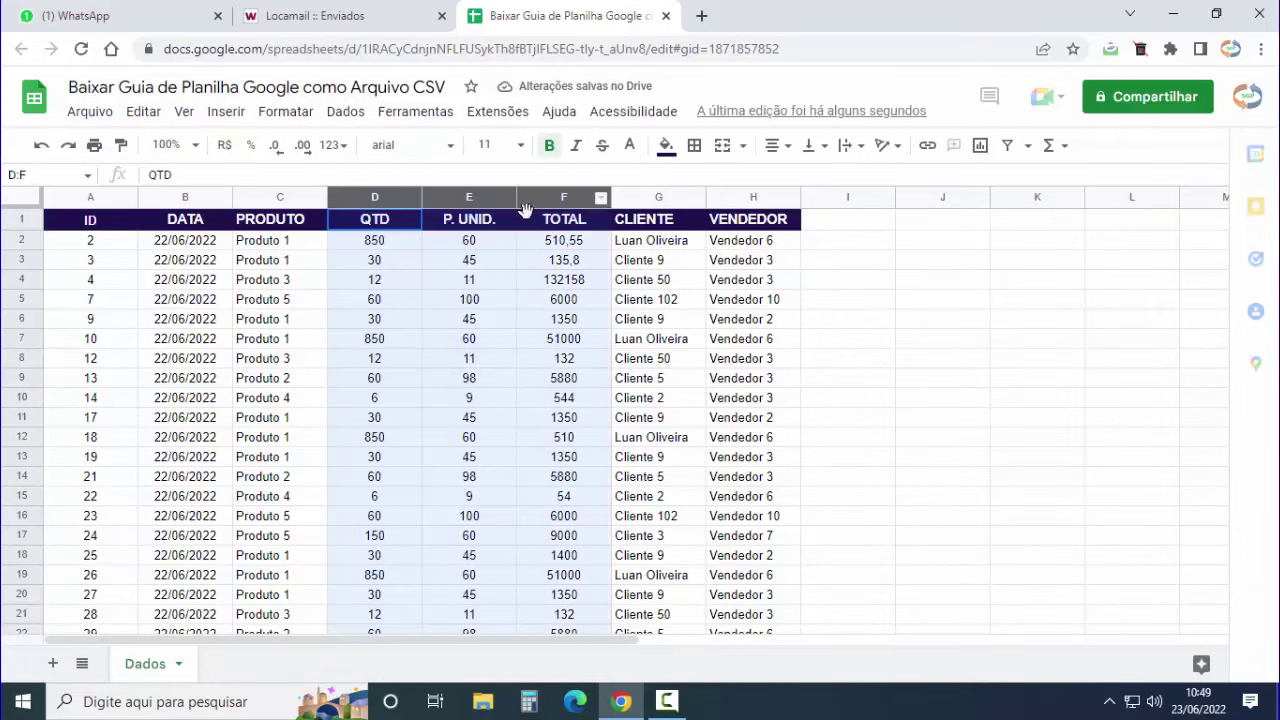
click(281, 117)
mouse_move(311, 193)
click(618, 239)
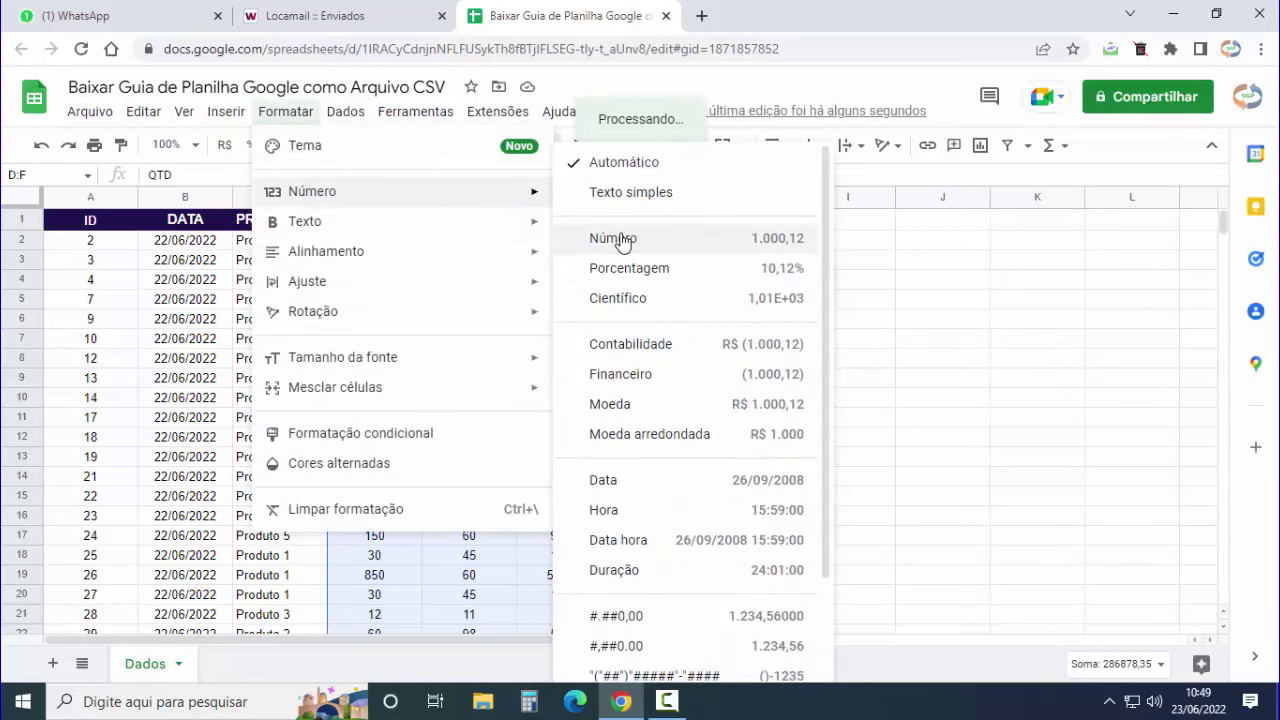